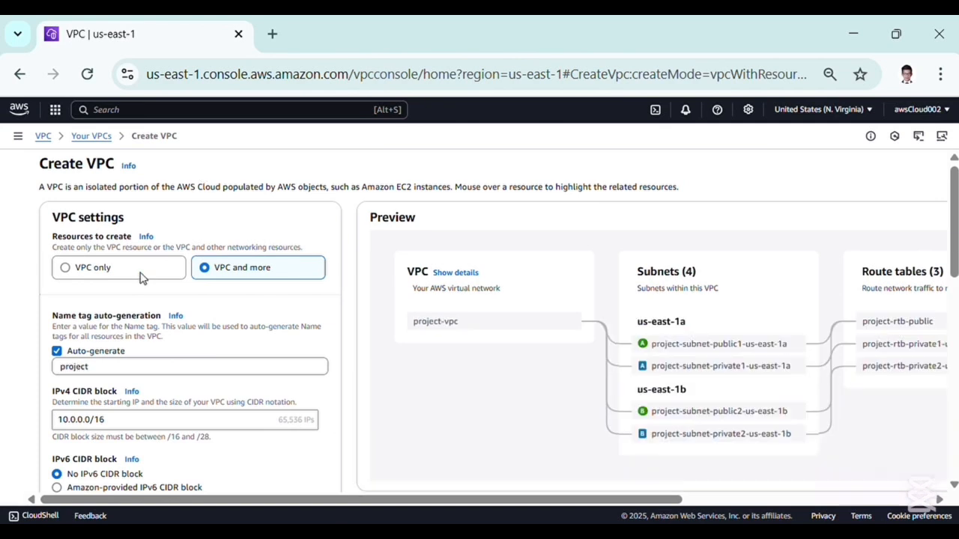
Choose to create only a VPC and name it VPC-LAB-CloudBerry
click(136, 274)
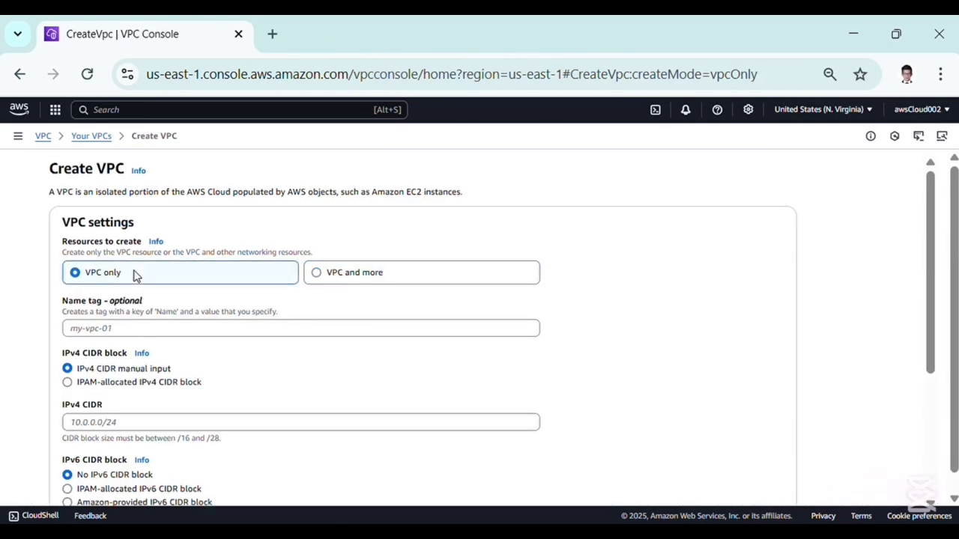
click(160, 333)
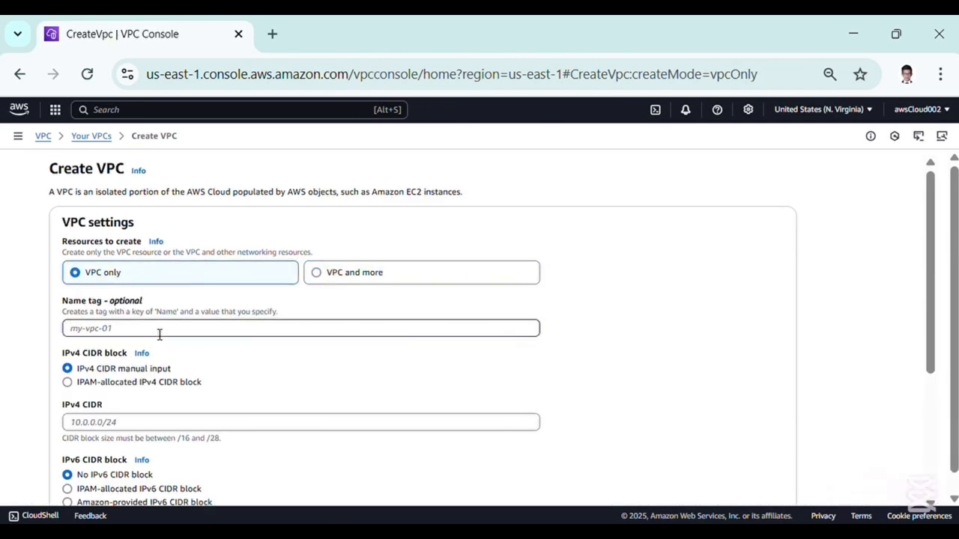
text(VPC-LAB-CloudBerry)
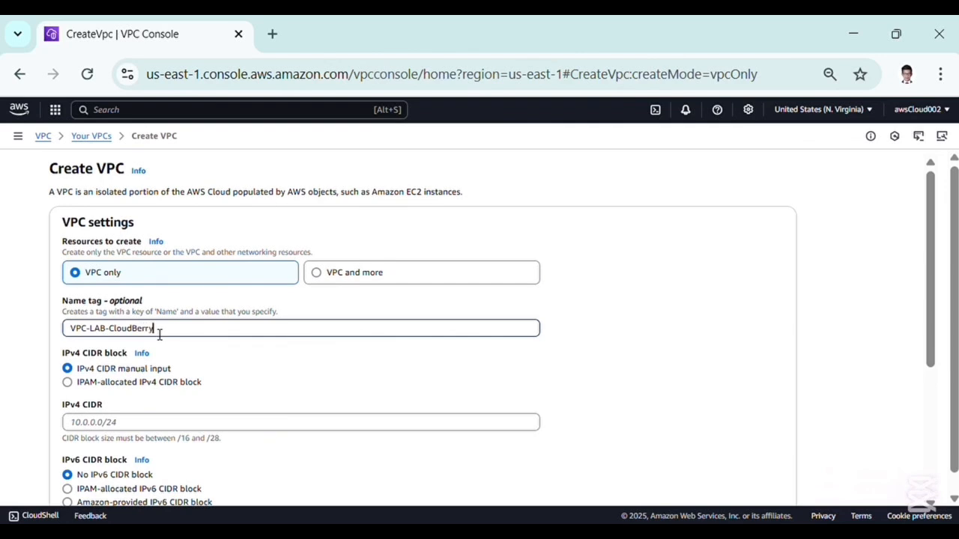
Set the VPC's IPv4 CIDR to 10.0.0.0/16 and create the VPC
scroll(159, 334, down, 1)
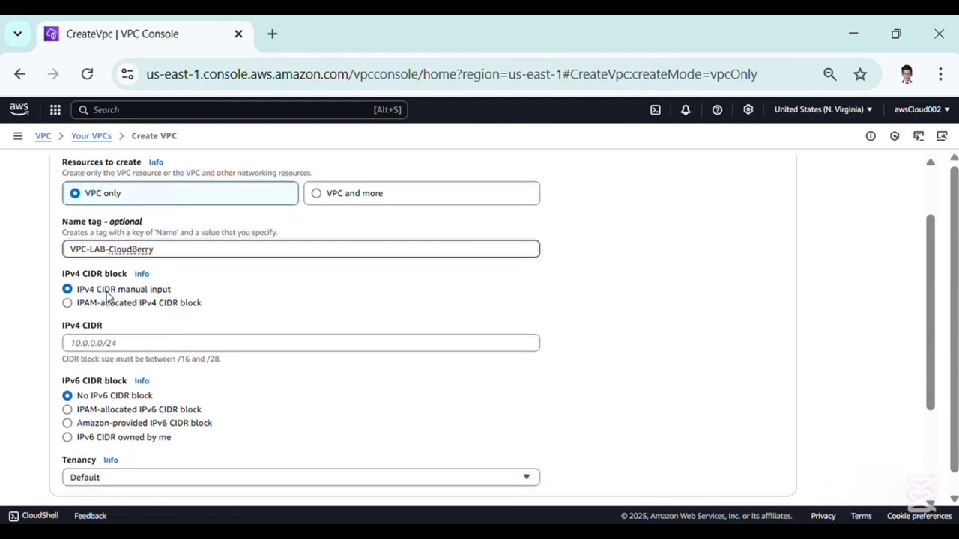
click(97, 347)
text(10.0.0.0/16)
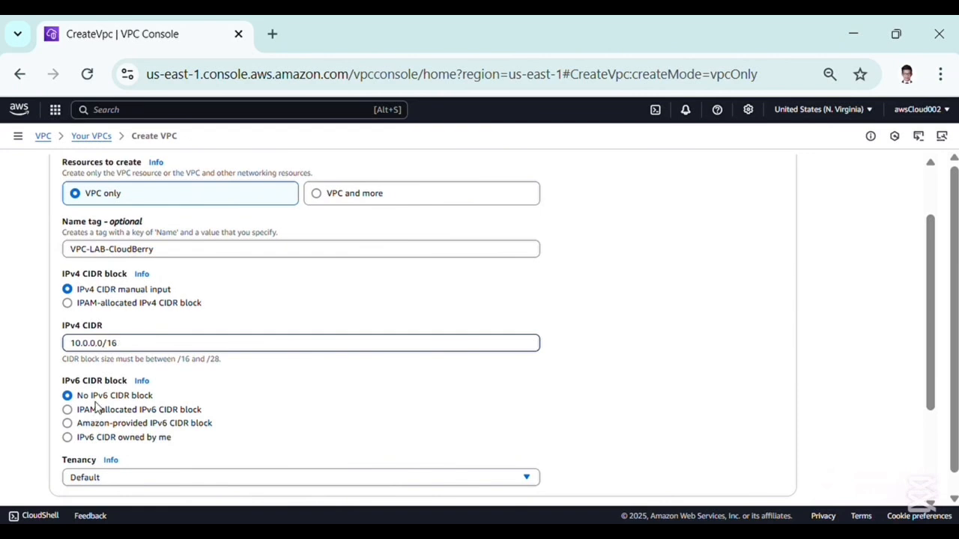
scroll(96, 406, down, 3)
click(760, 476)
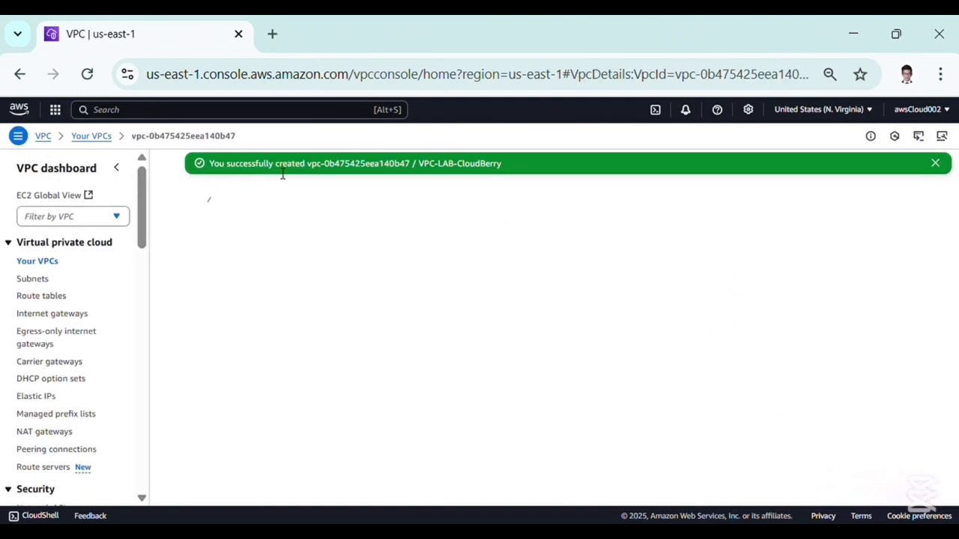
Start creating a subnet and choose the VPC-LAB-CloudBerry VPC for it
click(38, 280)
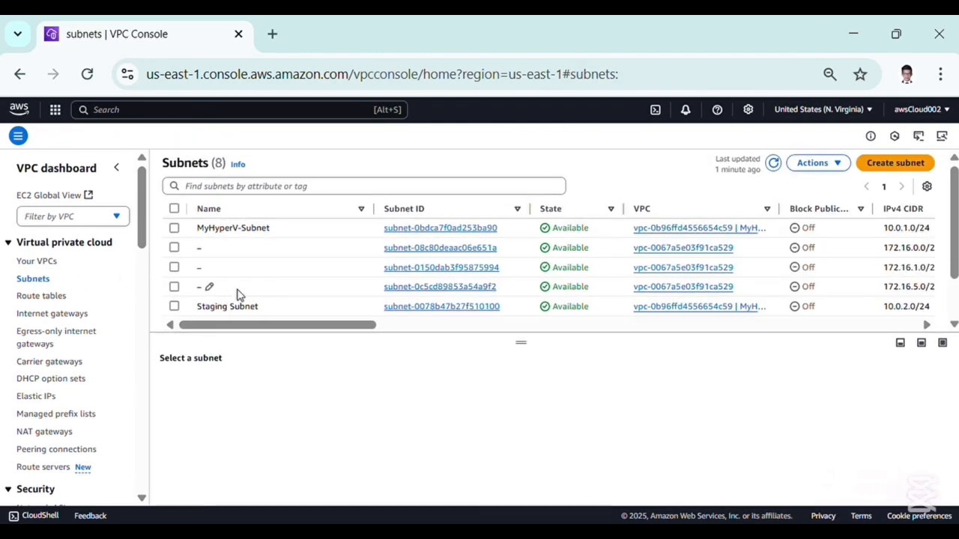
scroll(236, 294, down, 2)
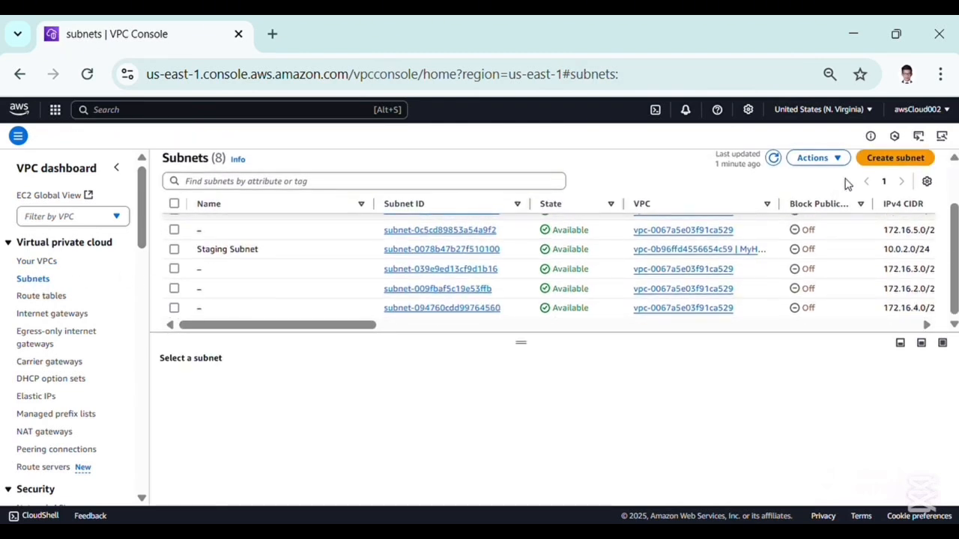
click(882, 158)
click(232, 244)
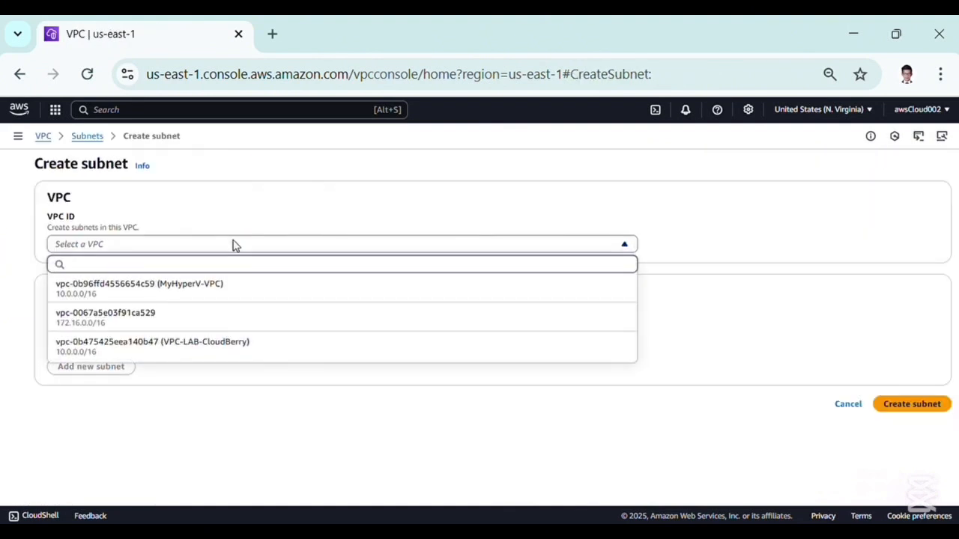
click(217, 349)
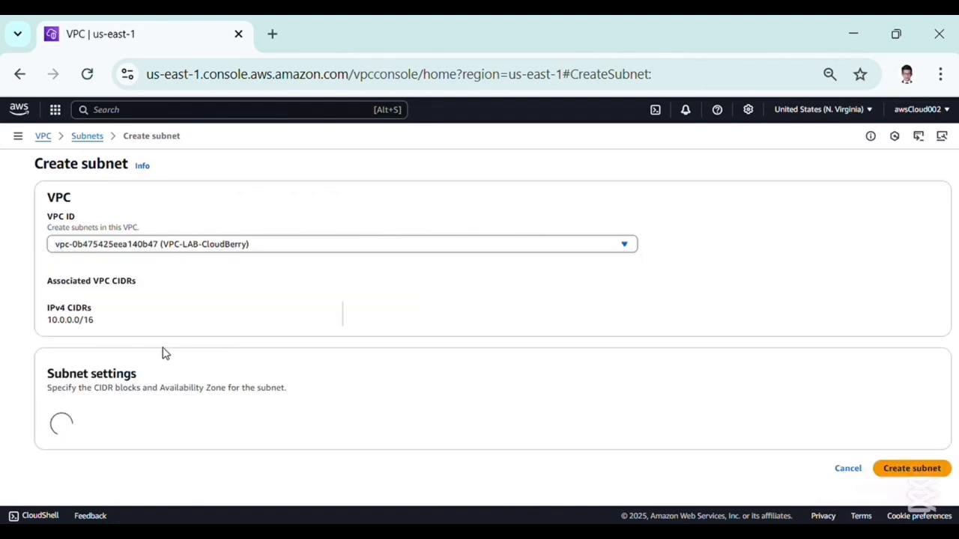
Name the first subnet Public Subnet CloudBerry and give it the IPv4 CIDR block 10.0.1.0/24
scroll(173, 367, down, 2)
click(132, 349)
text(Public Subnet CloudBerry)
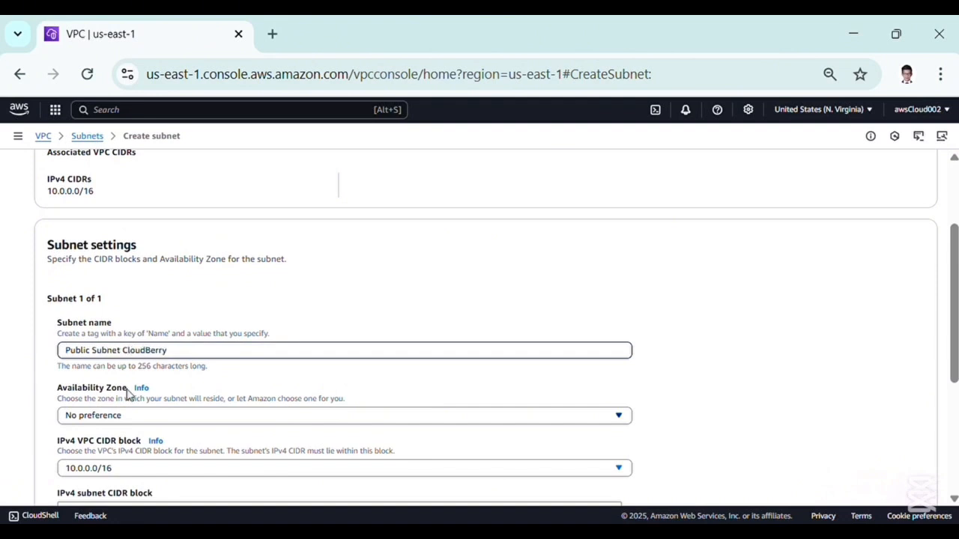
scroll(129, 398, down, 1)
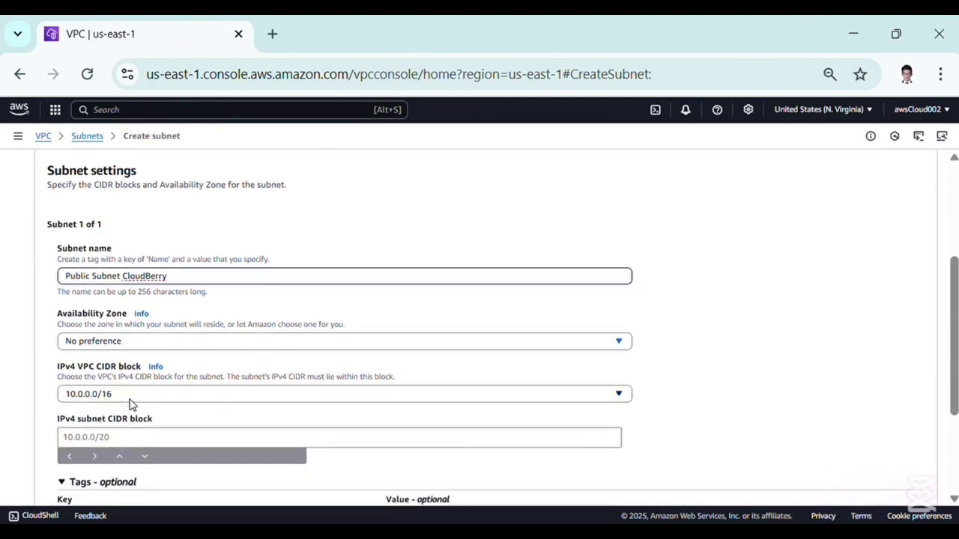
scroll(128, 404, down, 1)
click(106, 412)
text(10.0)
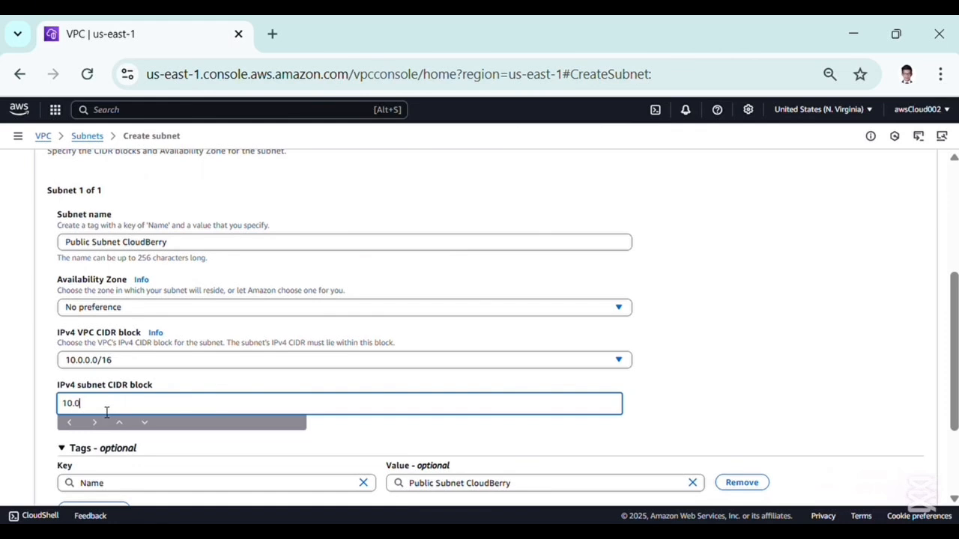
text(.1.0/24)
scroll(107, 412, down, 2)
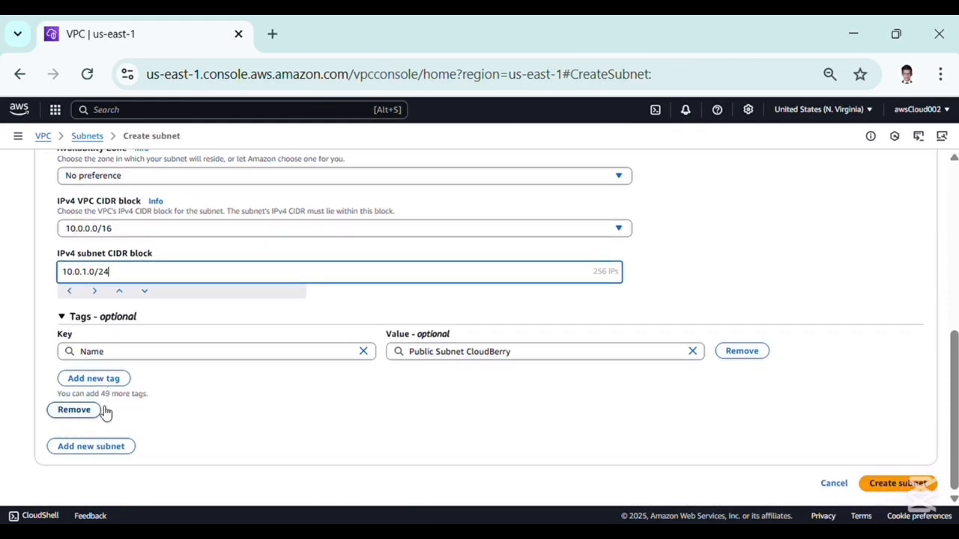
Add a second subnet named Private Subnet CloudBerry
click(96, 450)
scroll(128, 429, down, 1)
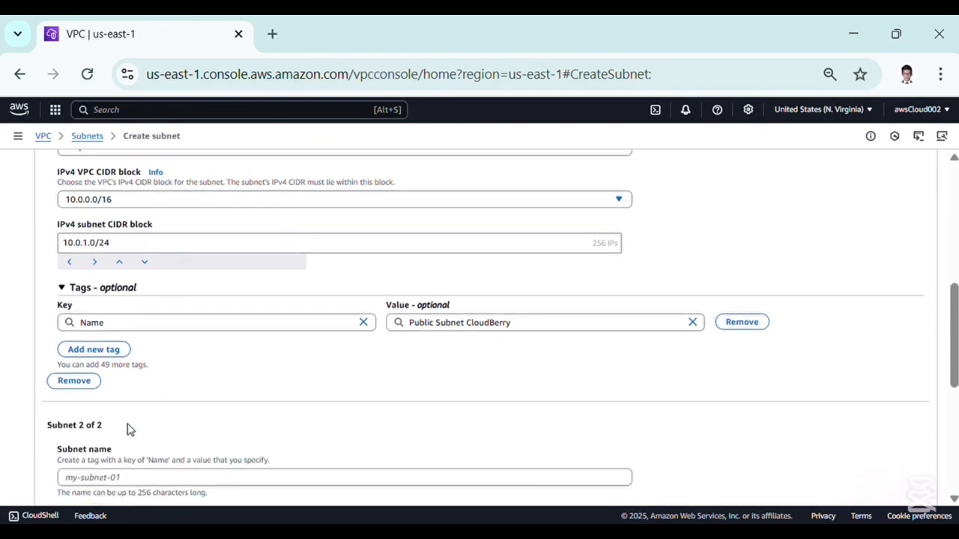
click(122, 467)
text(Private Subnet Cloud Berry)
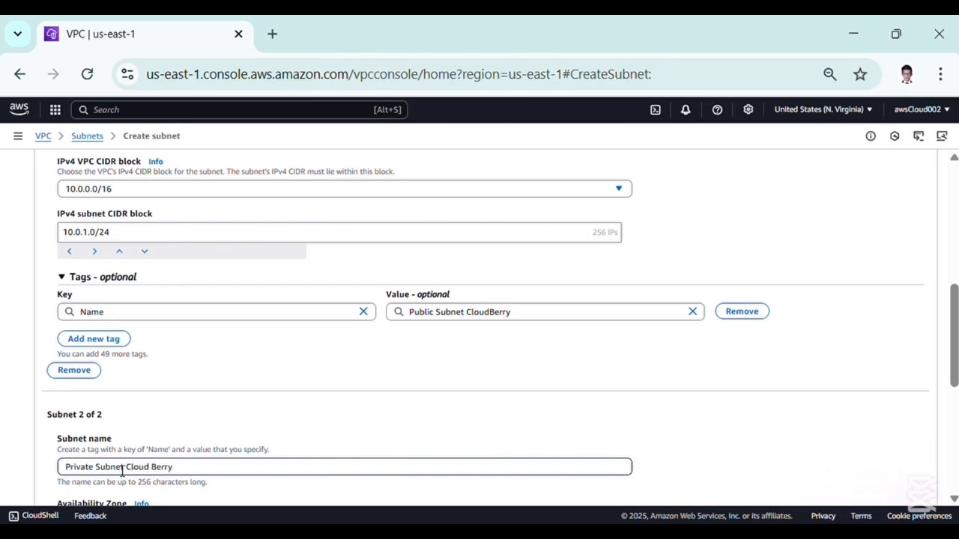
scroll(147, 439, up, 2)
scroll(148, 439, down, 2)
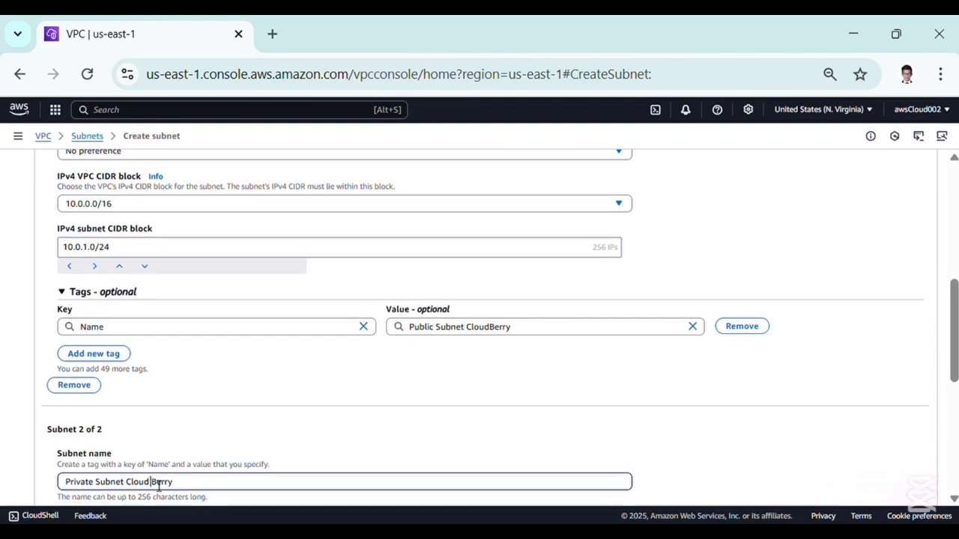
scroll(159, 485, down, 3)
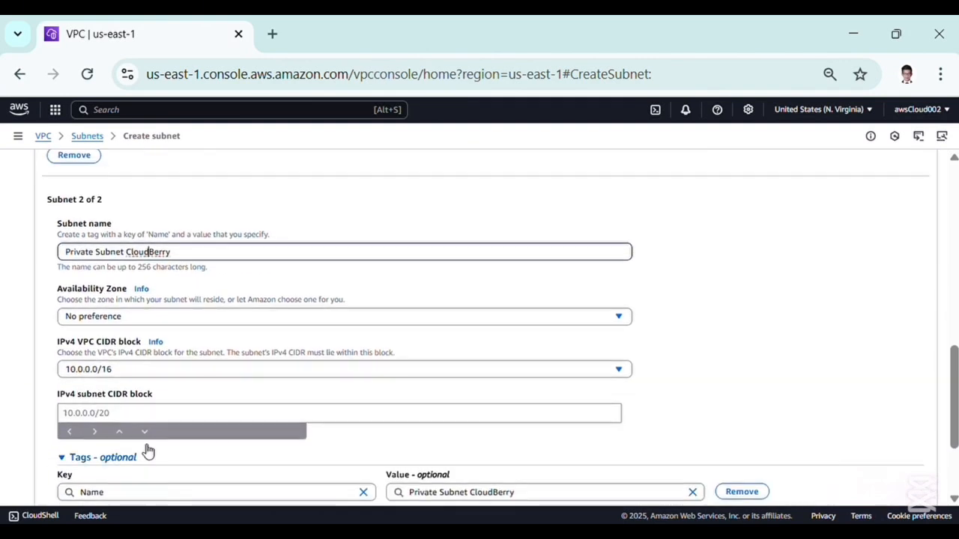
Give the second subnet the IPv4 CIDR block 10.0.2.0/24 and create both subnets
click(138, 416)
text(10.0.2.0/24)
scroll(135, 418, down, 2)
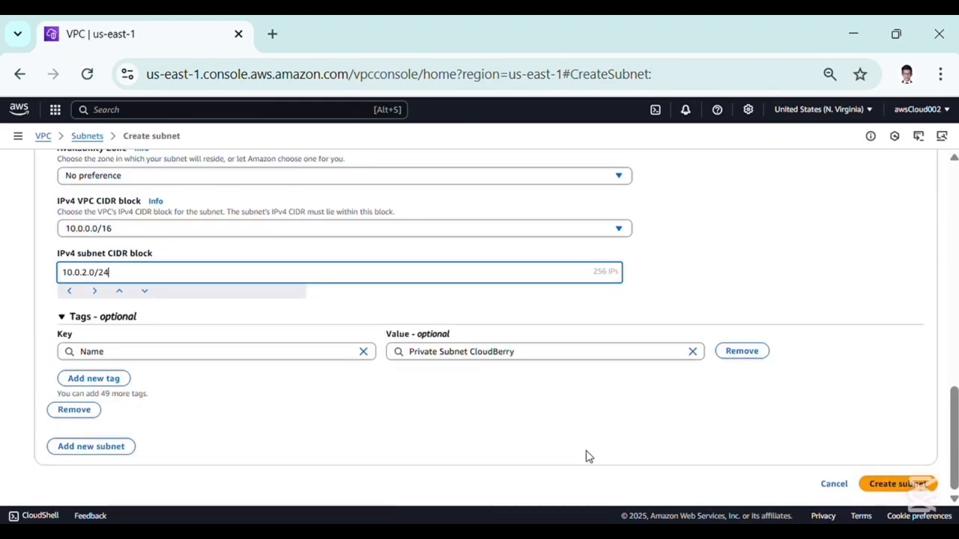
click(895, 484)
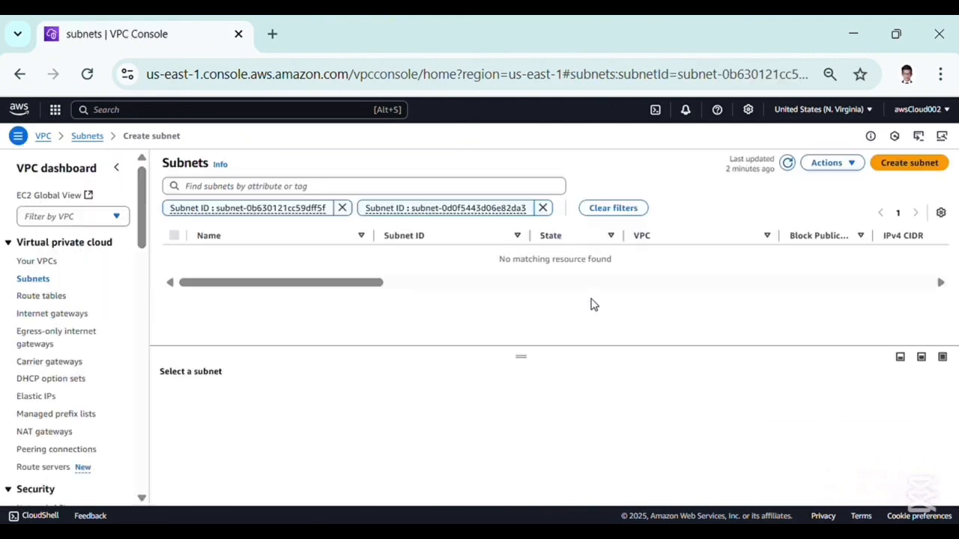
Create a new internet gateway named Cloudberry-IGW
click(60, 314)
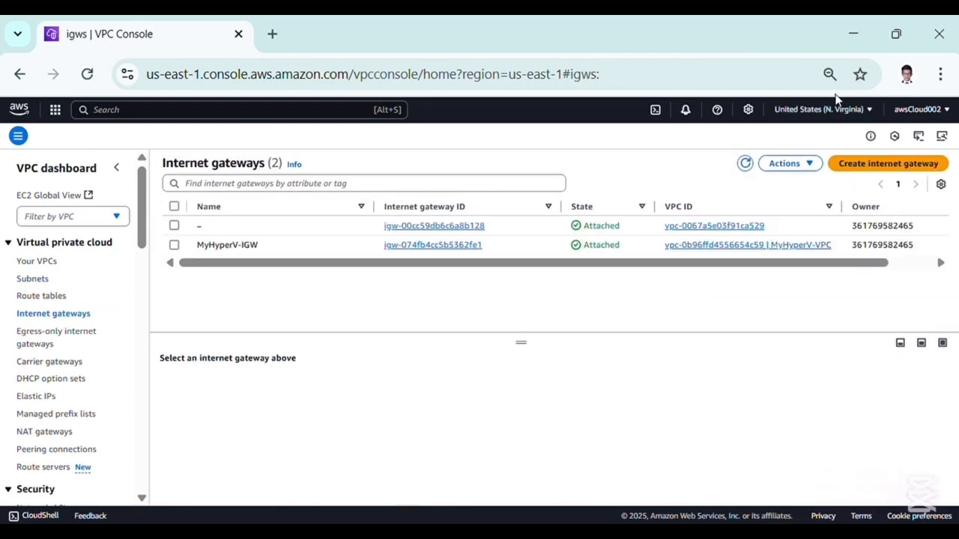
click(861, 165)
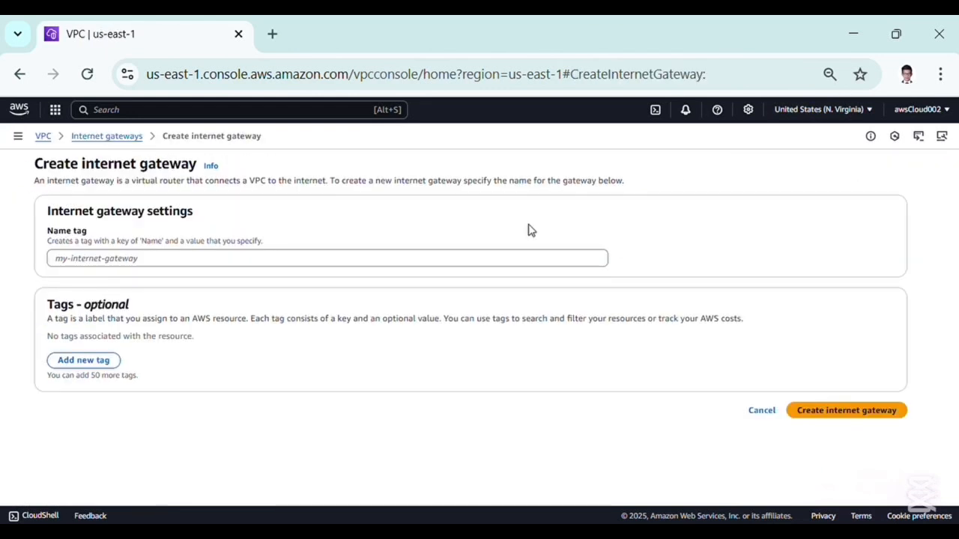
click(325, 265)
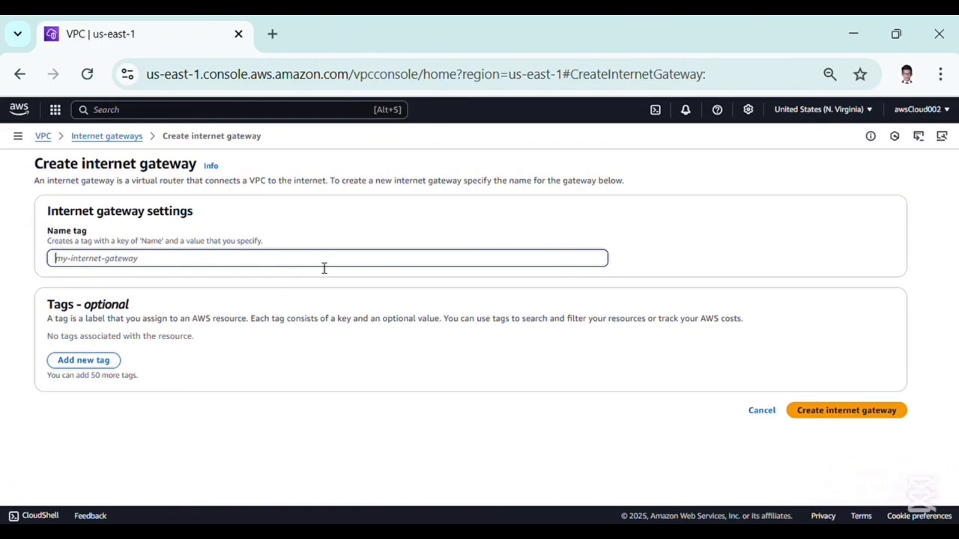
text(Cloudberry)
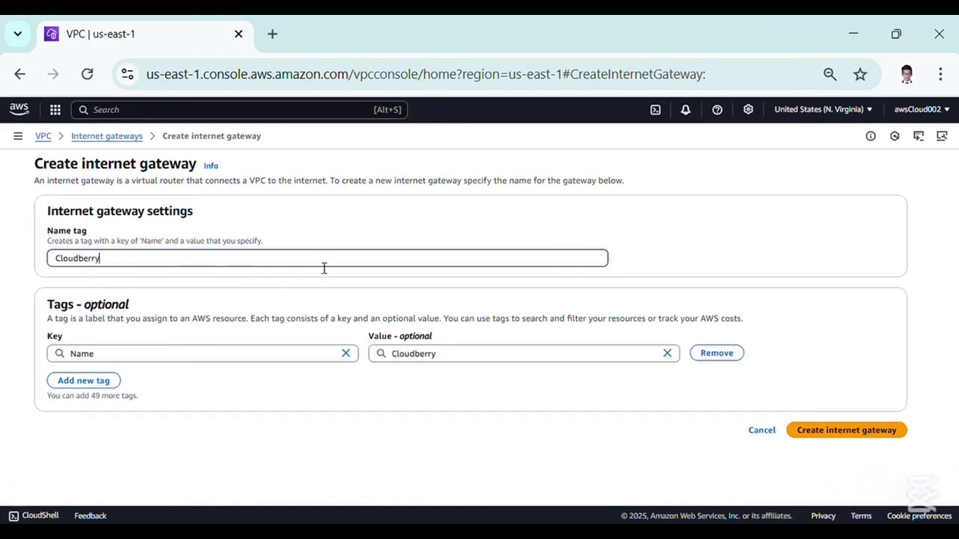
text(-IGW)
click(833, 432)
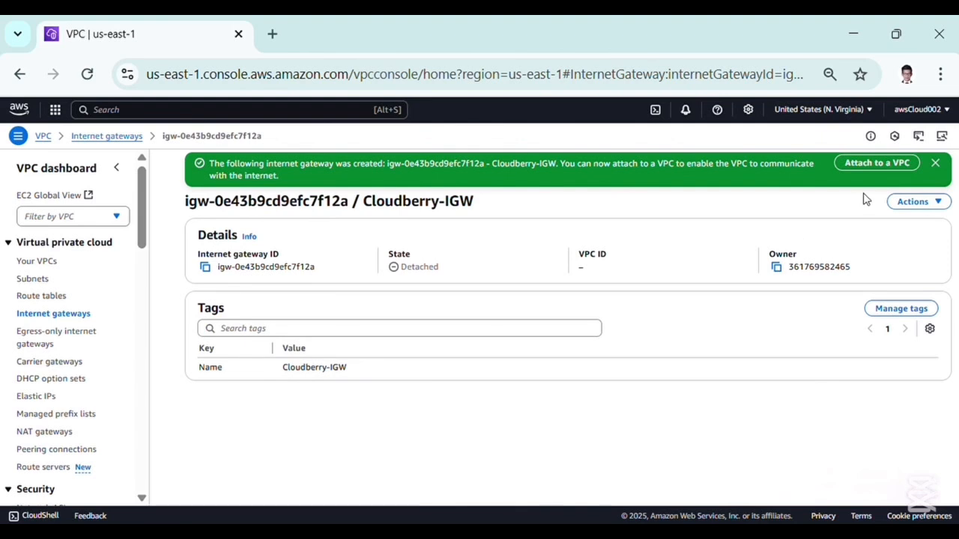
Attach the Cloudberry-IGW internet gateway to the VPC-LAB-CloudBerry VPC
click(913, 202)
click(893, 225)
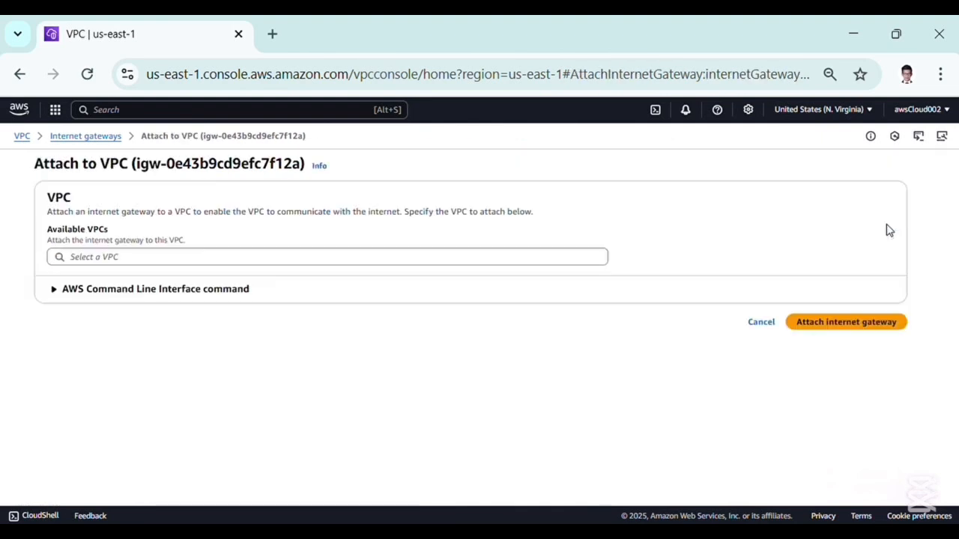
click(463, 257)
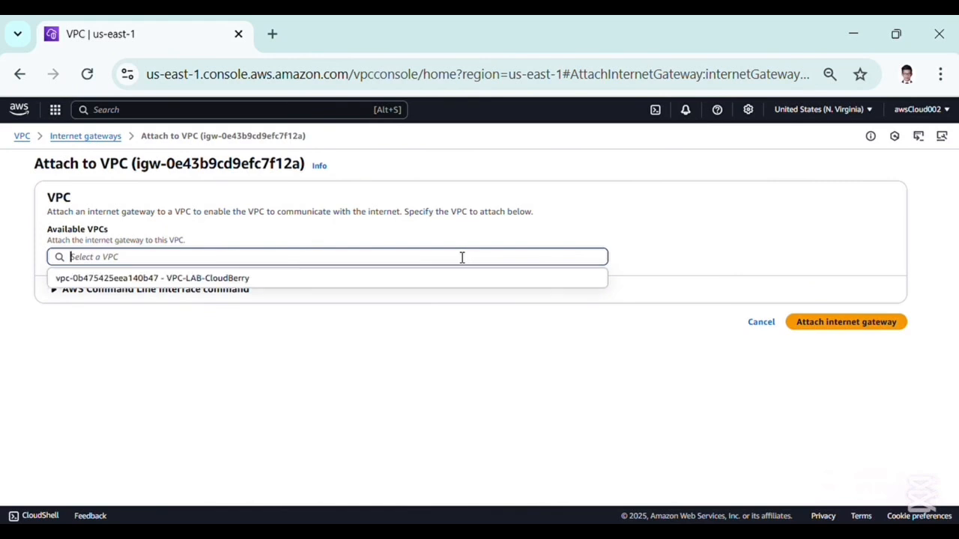
click(316, 278)
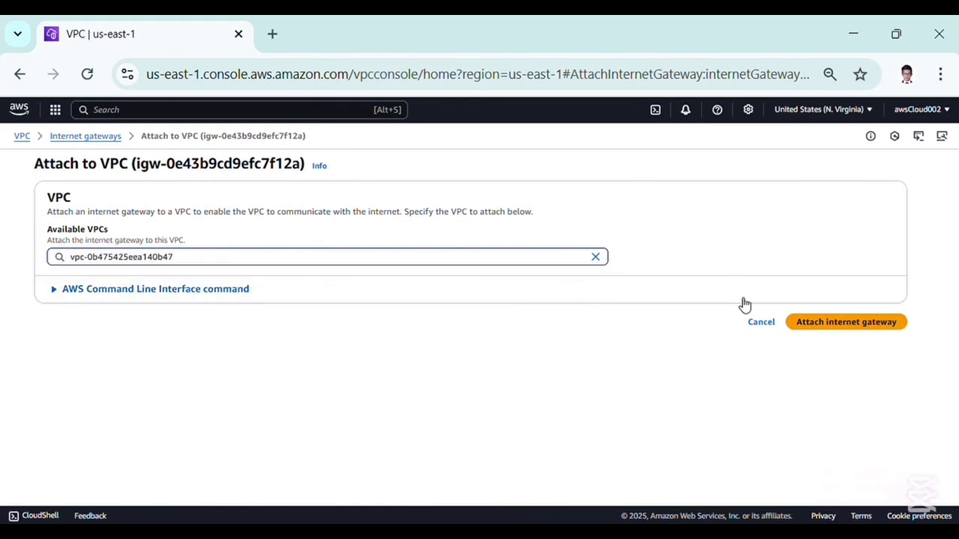
click(807, 323)
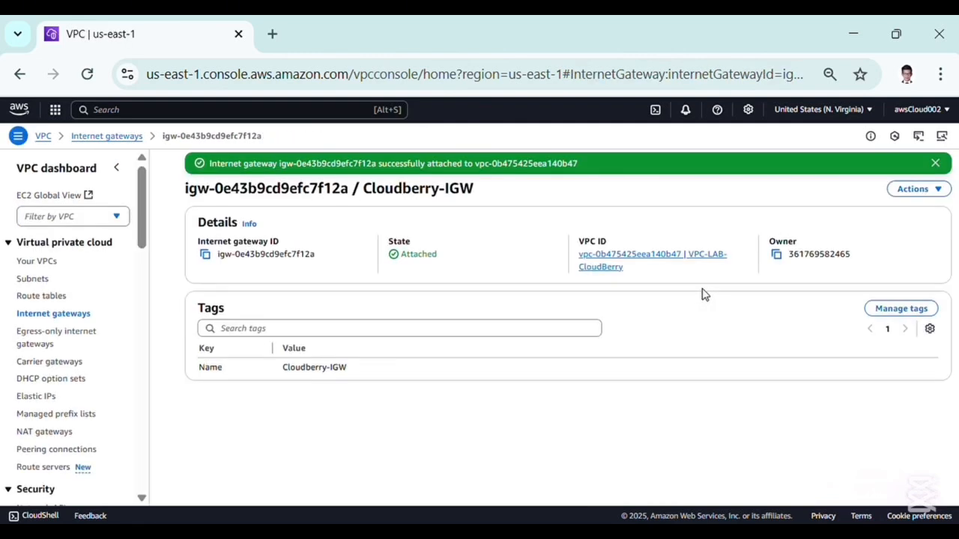
Open the VPC-LAB-CloudBerry details and examine its resource map of subnets, route tables and connections
click(45, 263)
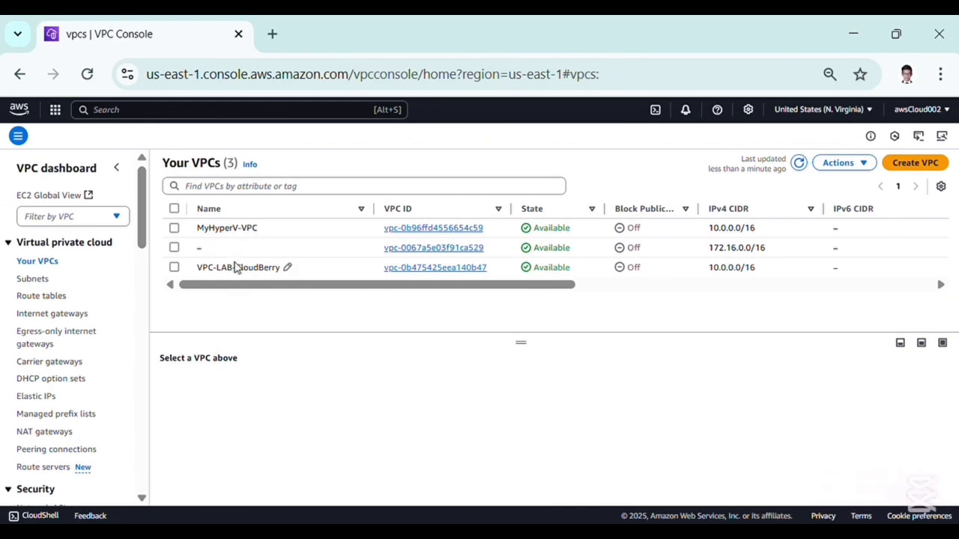
click(414, 271)
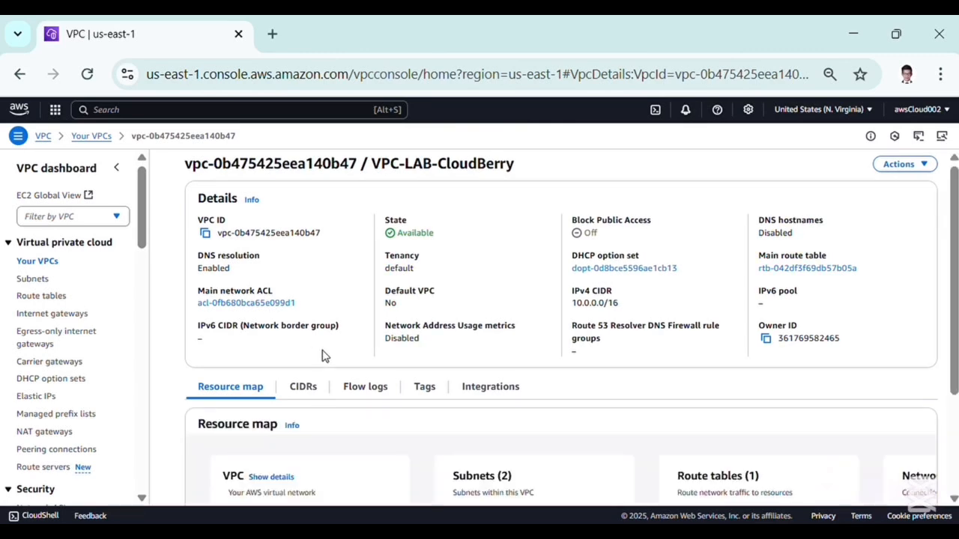
scroll(368, 392, down, 2)
scroll(369, 392, right, 3)
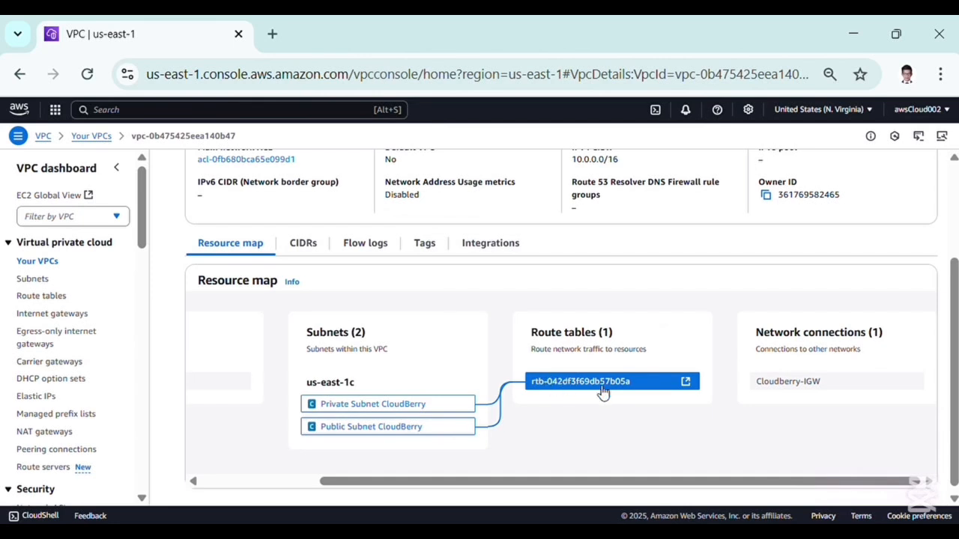
Start a new route table and name it Cloudberry Public Subnet Route Table
click(42, 296)
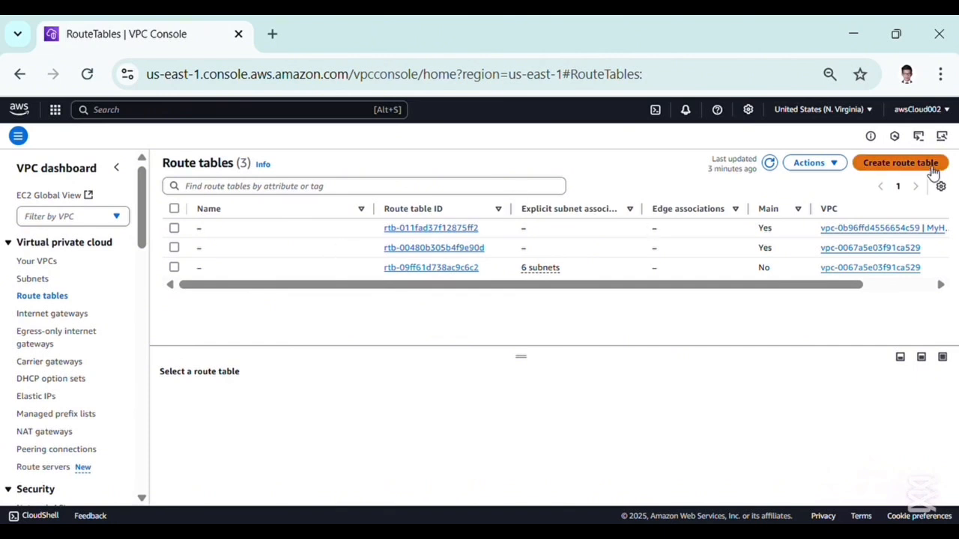
click(902, 162)
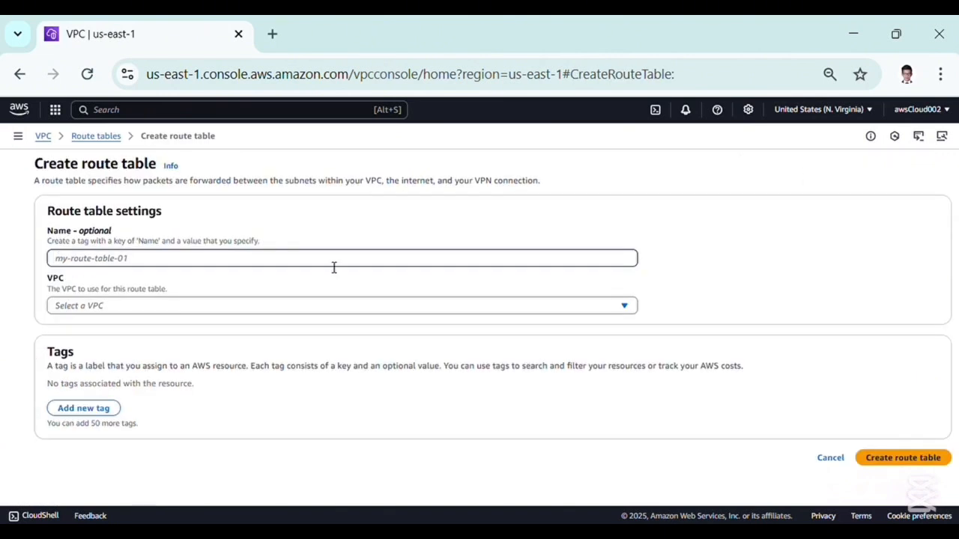
text(P)
key(BackSpace)
text(Public Subnet Route Table)
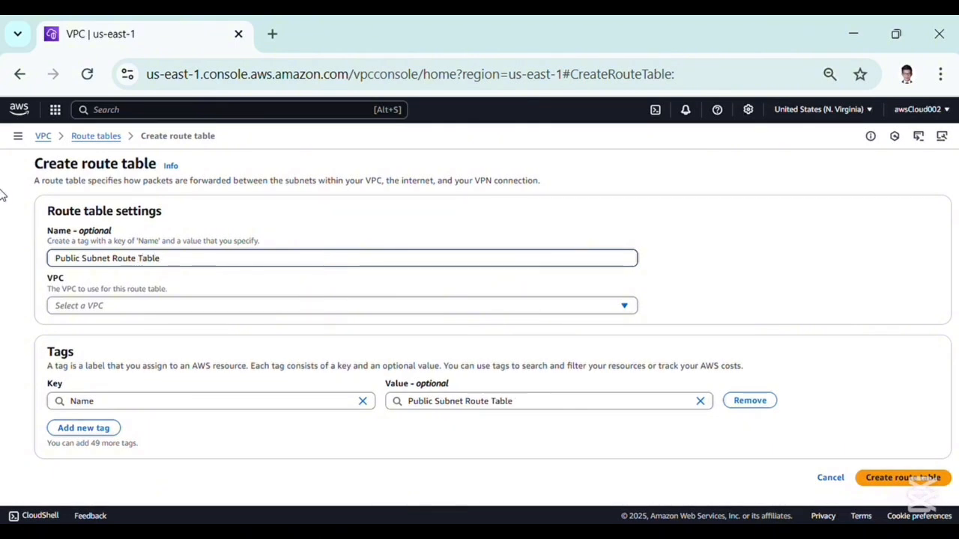
click(58, 262)
text(Cloud)
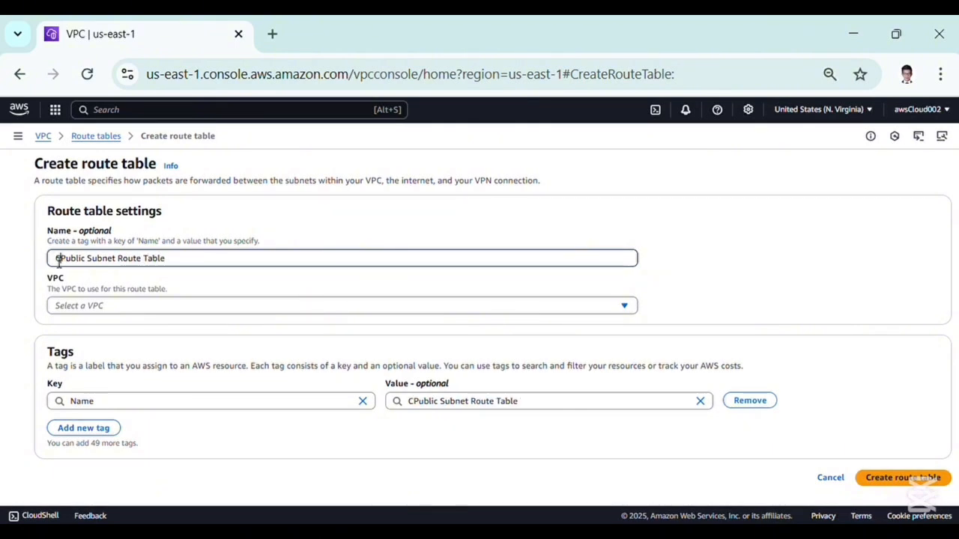
key(BackSpace)
text(berry)
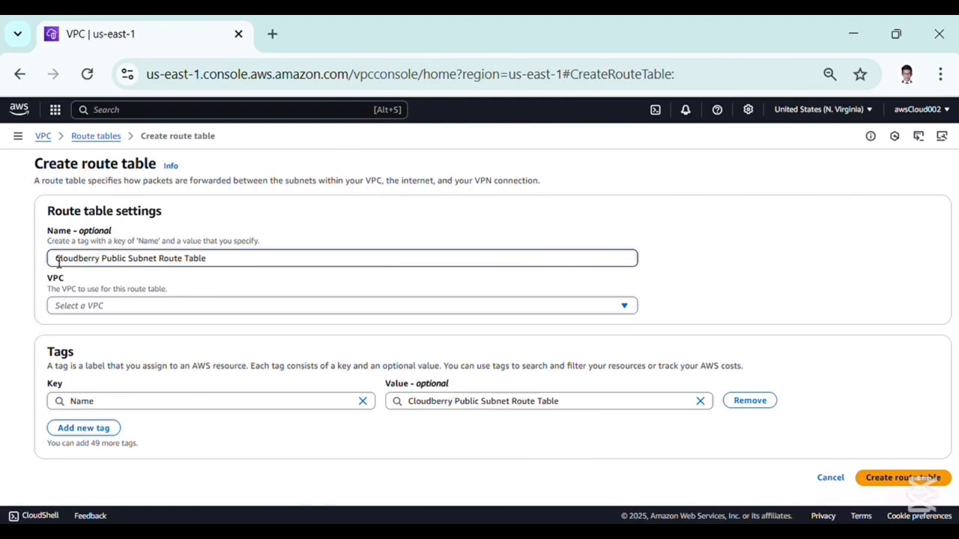
Assign the route table to the VPC-LAB-CloudBerry VPC and create it
click(139, 307)
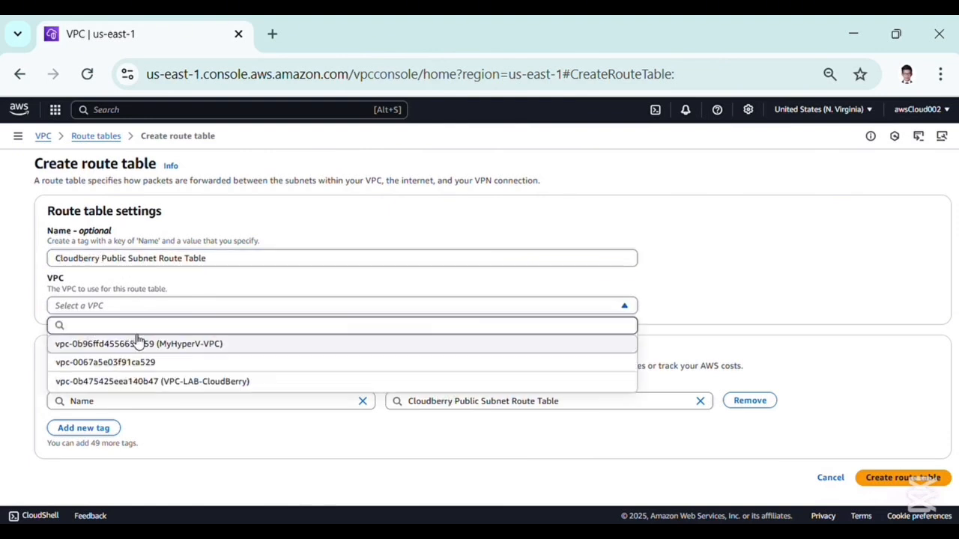
click(156, 382)
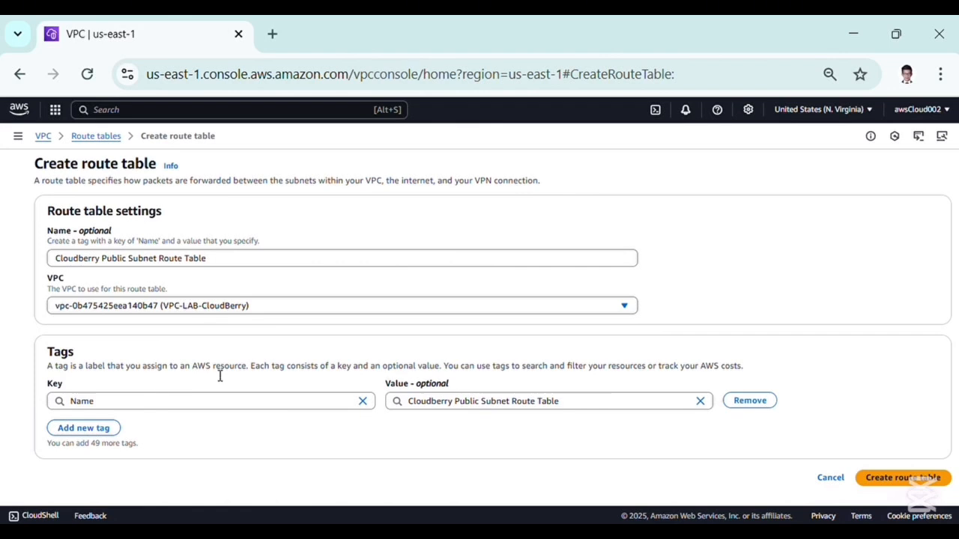
click(880, 481)
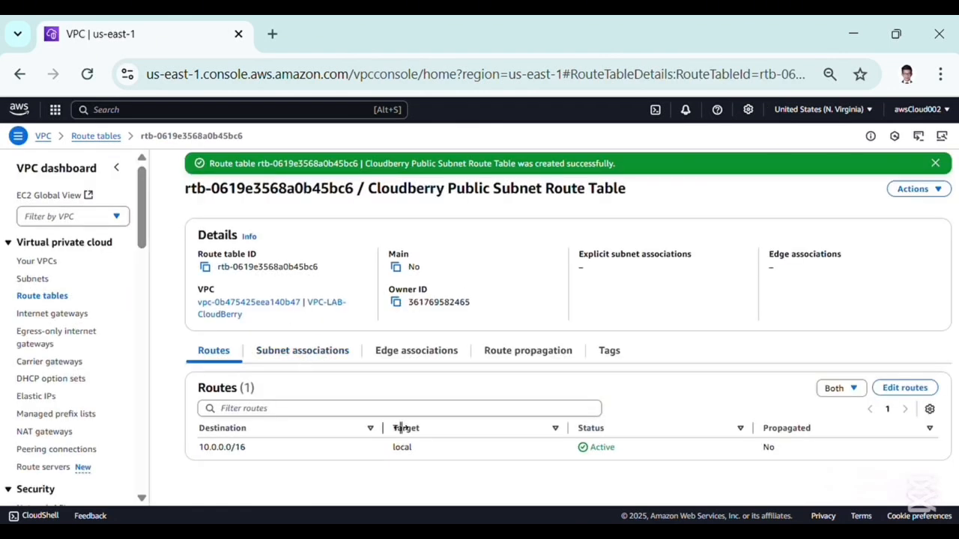
Add a route for destination 0.0.0.0/0 targeting the Cloudberry-IGW internet gateway and save the route changes
click(913, 391)
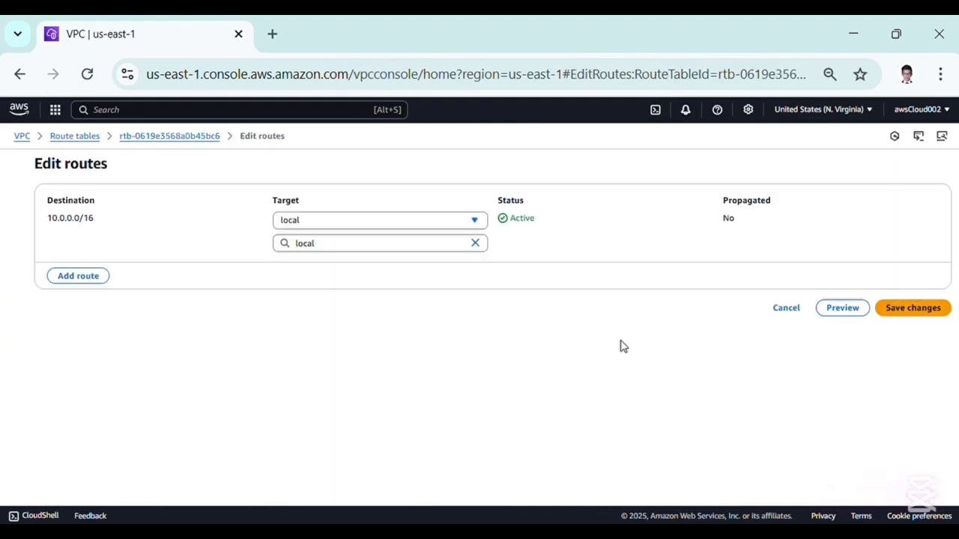
click(76, 280)
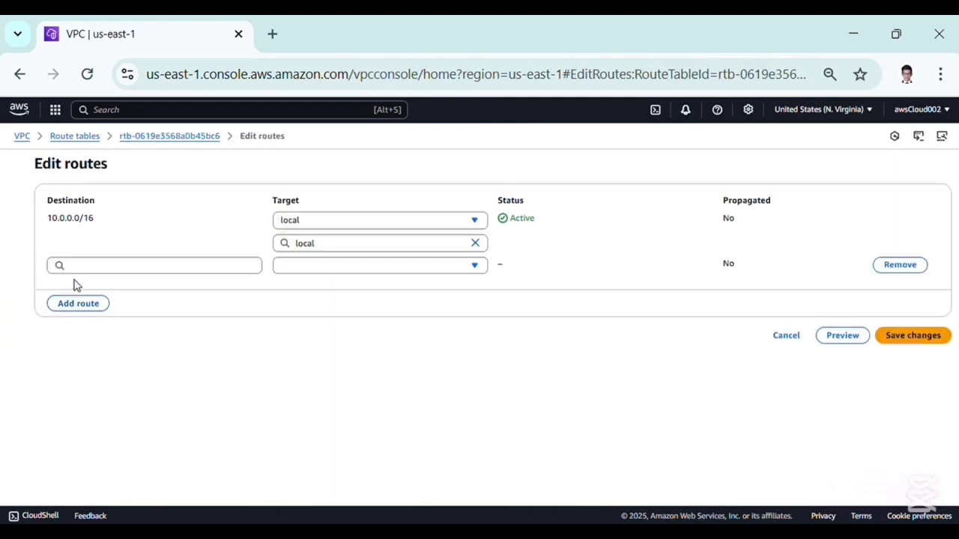
click(132, 271)
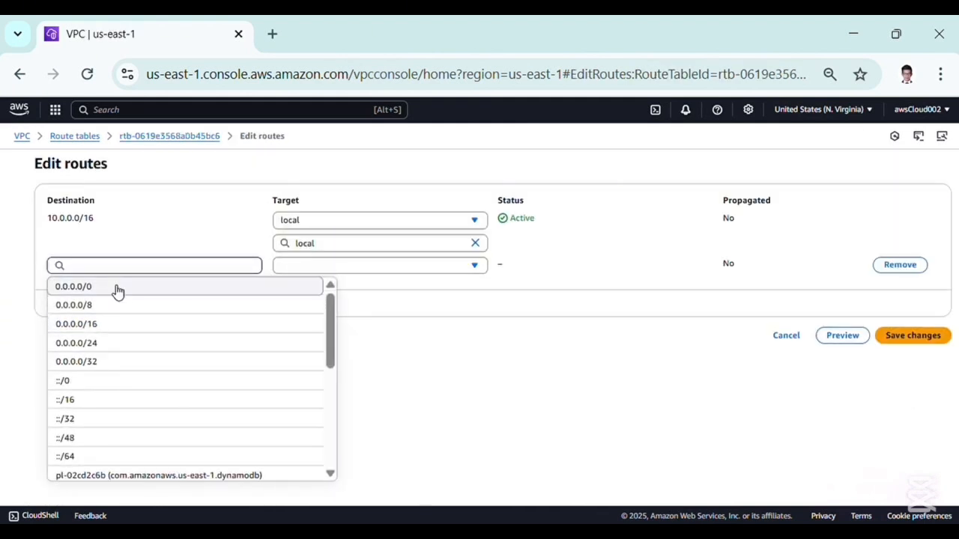
click(116, 289)
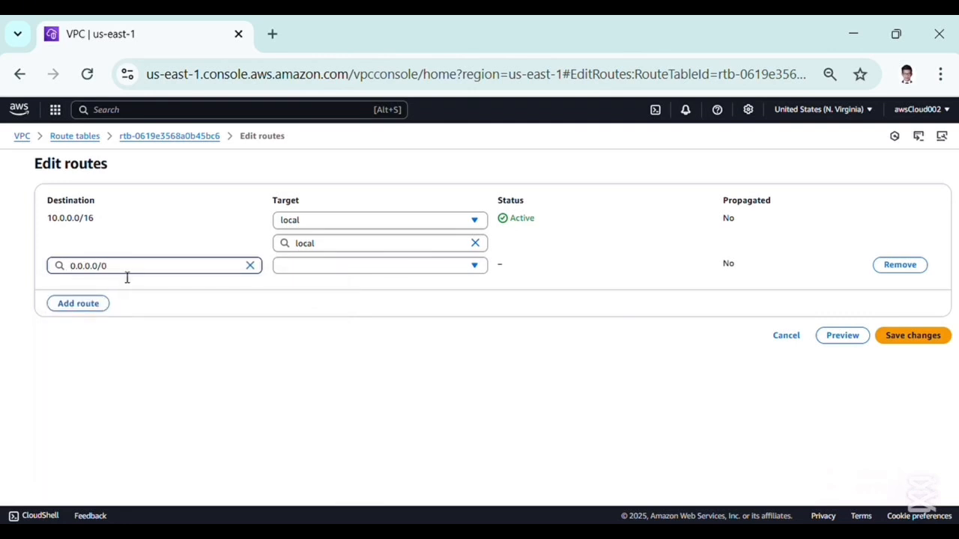
drag(98, 200, 34, 194)
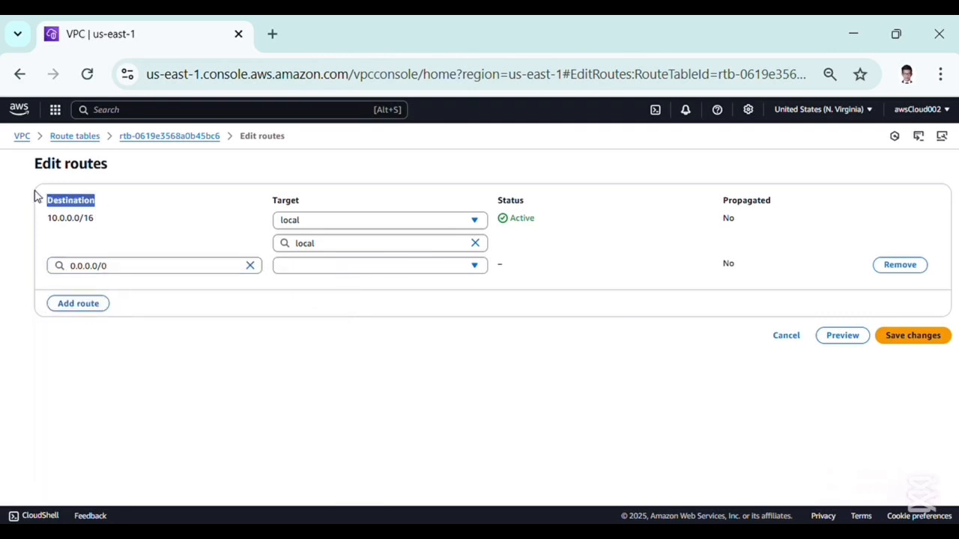
click(289, 266)
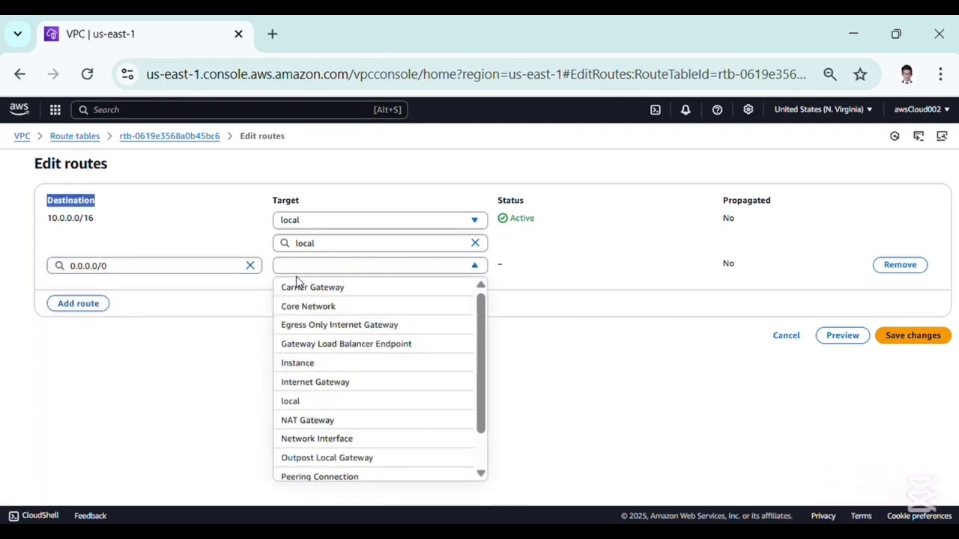
click(318, 382)
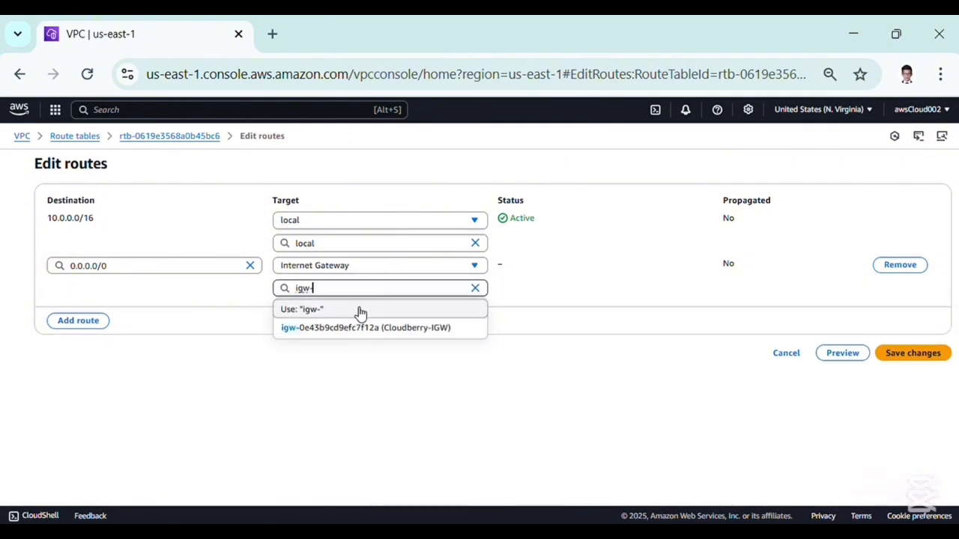
click(355, 333)
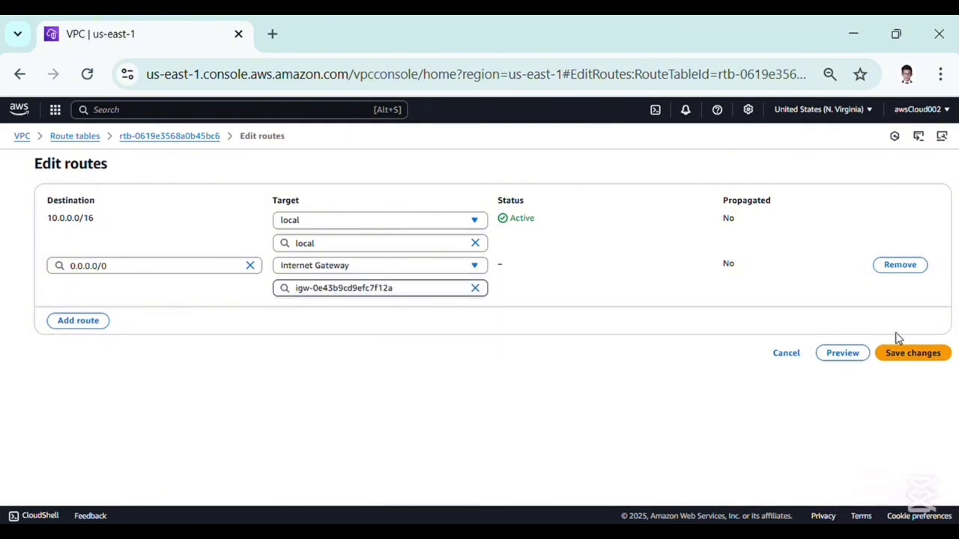
click(908, 355)
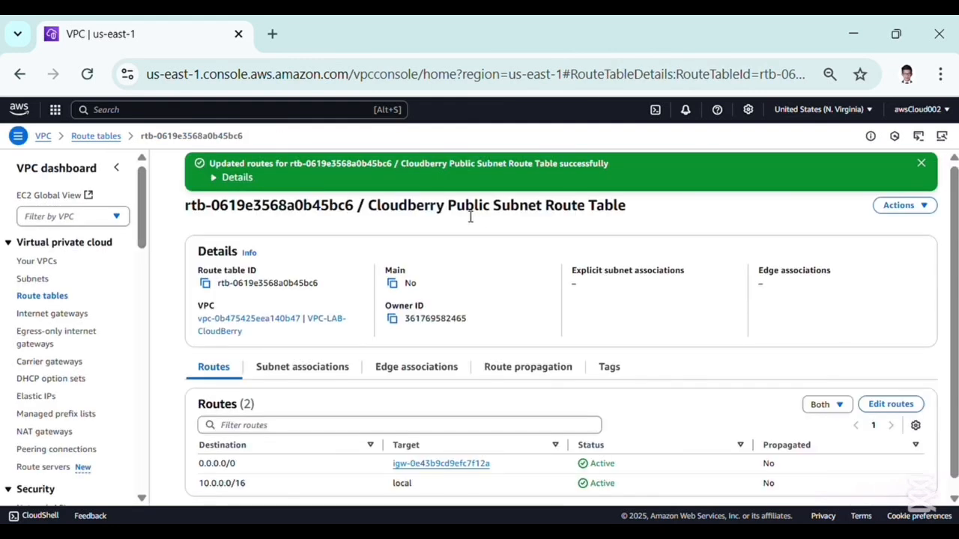
drag(448, 207, 514, 207)
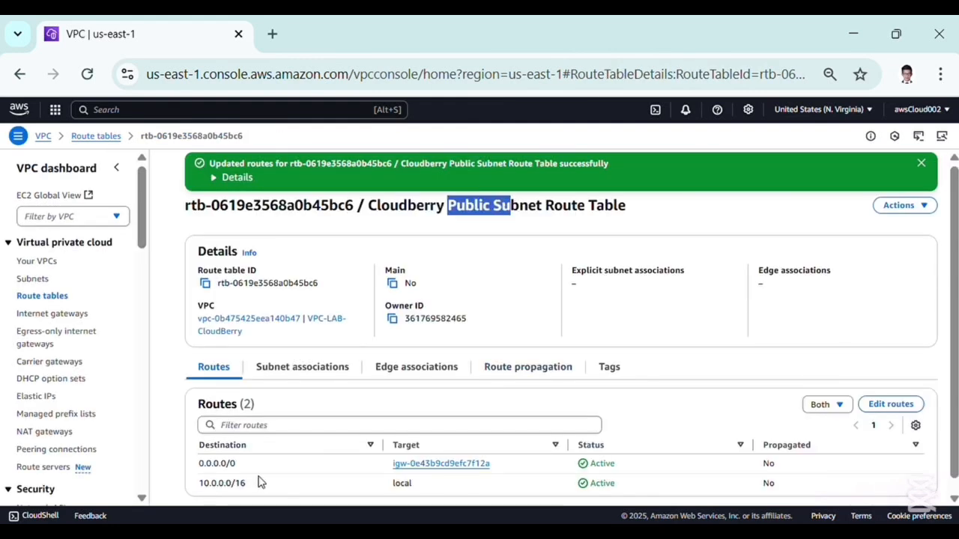
drag(236, 464, 209, 468)
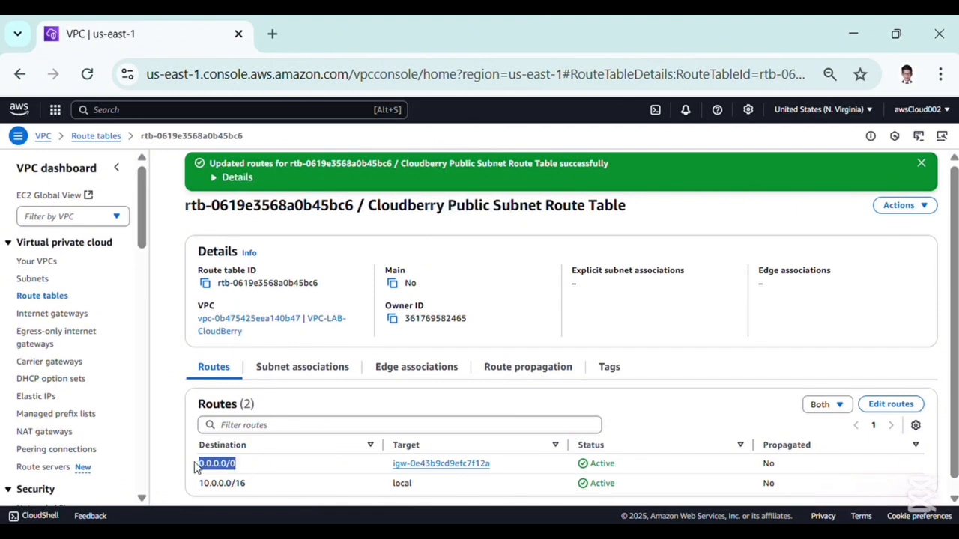
drag(470, 465, 420, 469)
Create a public NAT gateway named Cloudberry NAT in the Private Subnet CloudBerry subnet with a newly allocated Elastic IP
click(110, 137)
scroll(40, 398, down, 5)
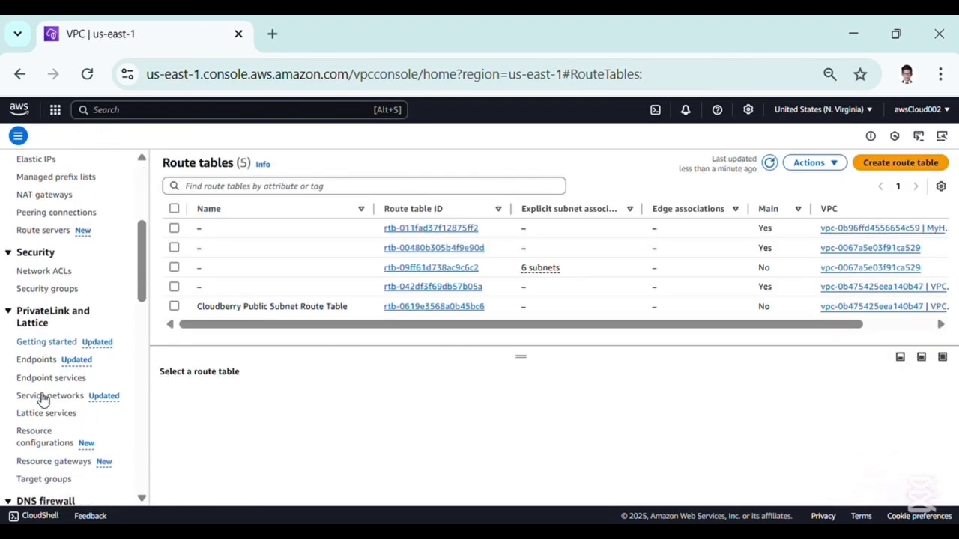
click(45, 193)
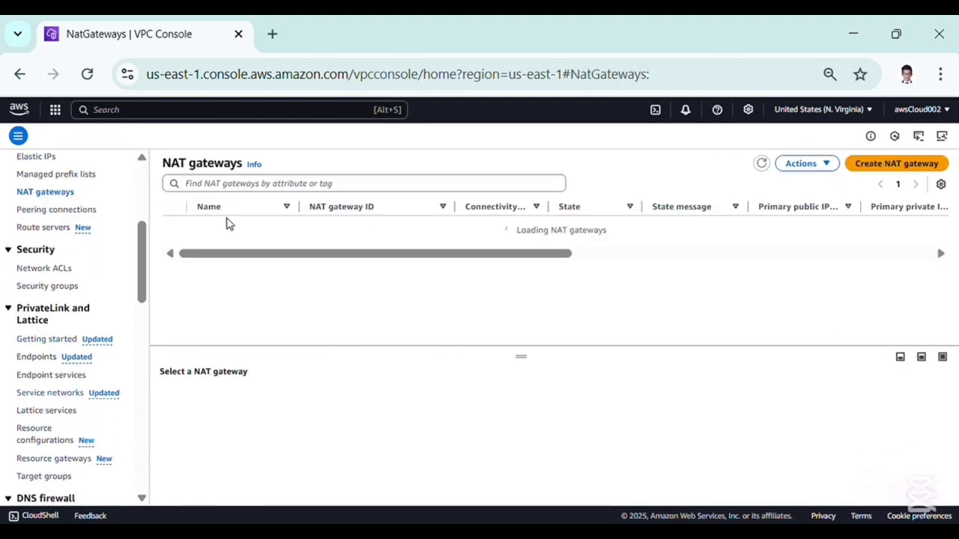
click(905, 168)
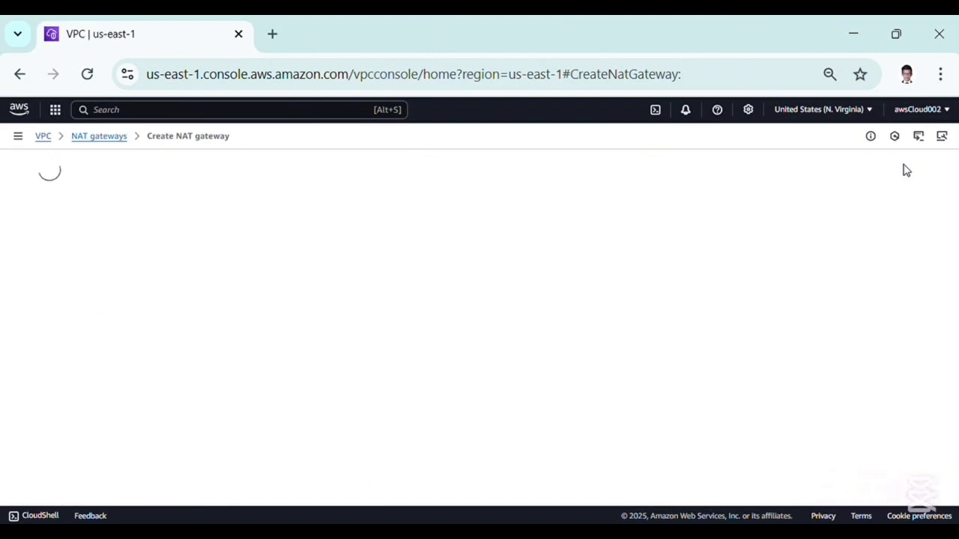
click(54, 259)
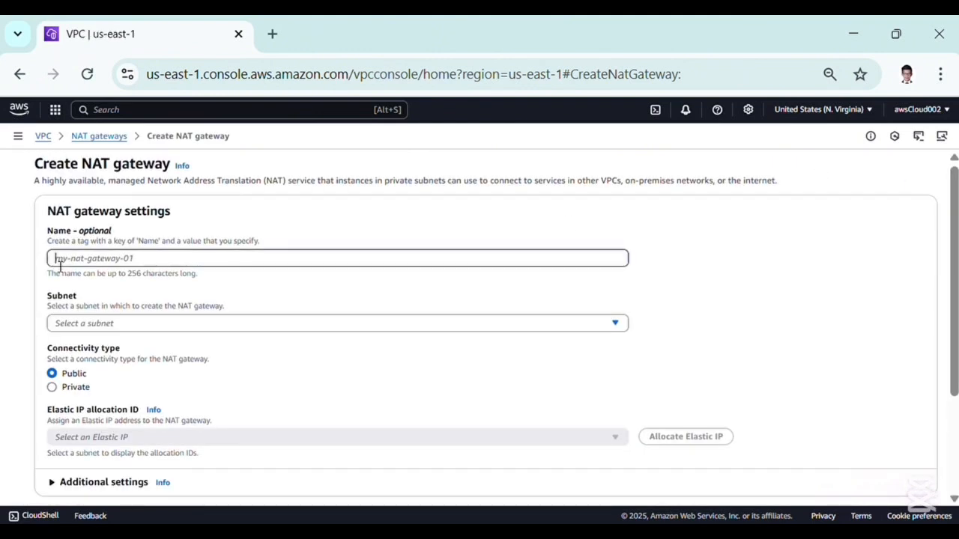
text(c)
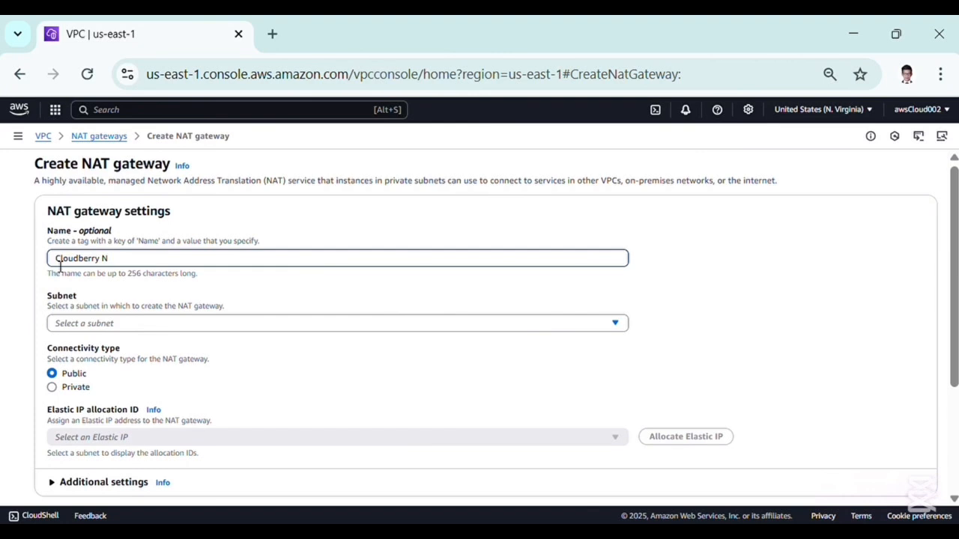
click(87, 324)
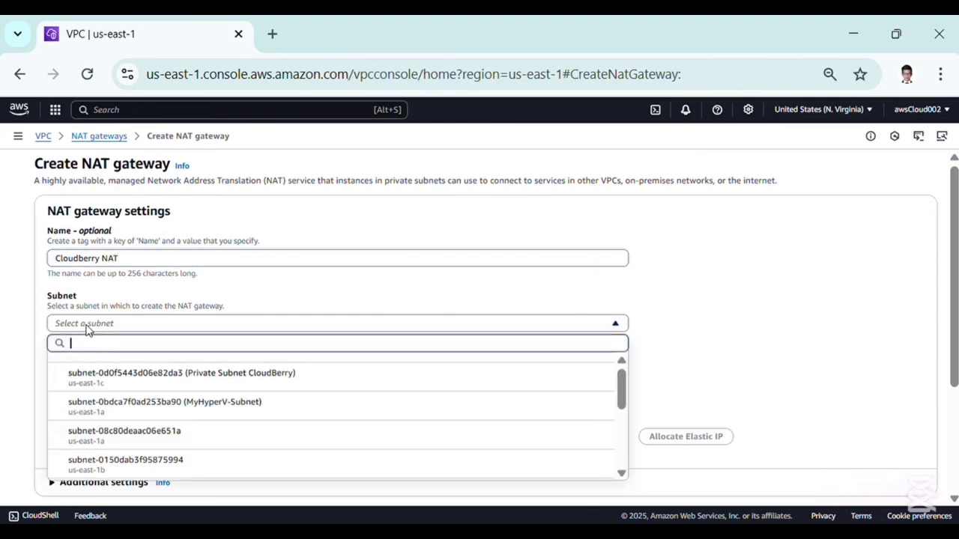
click(154, 379)
scroll(206, 370, down, 1)
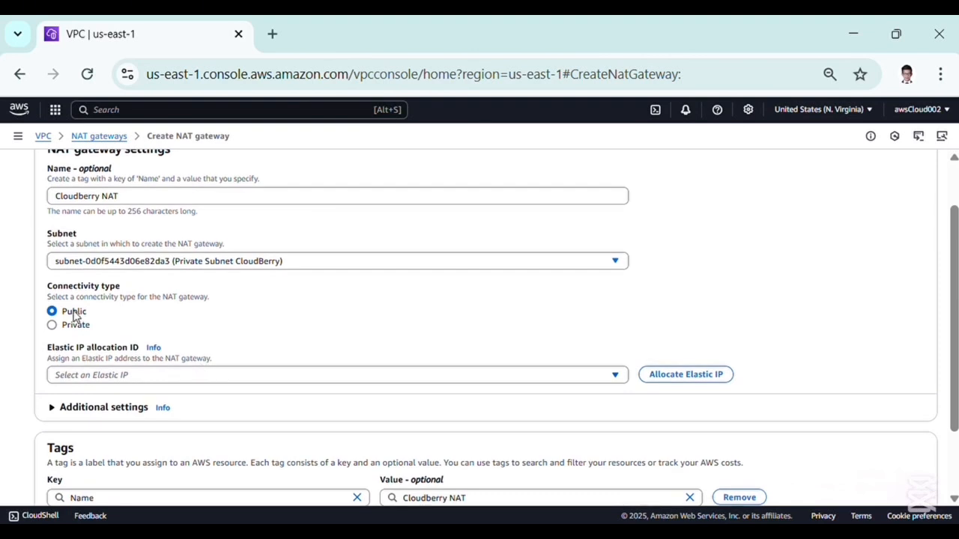
click(680, 374)
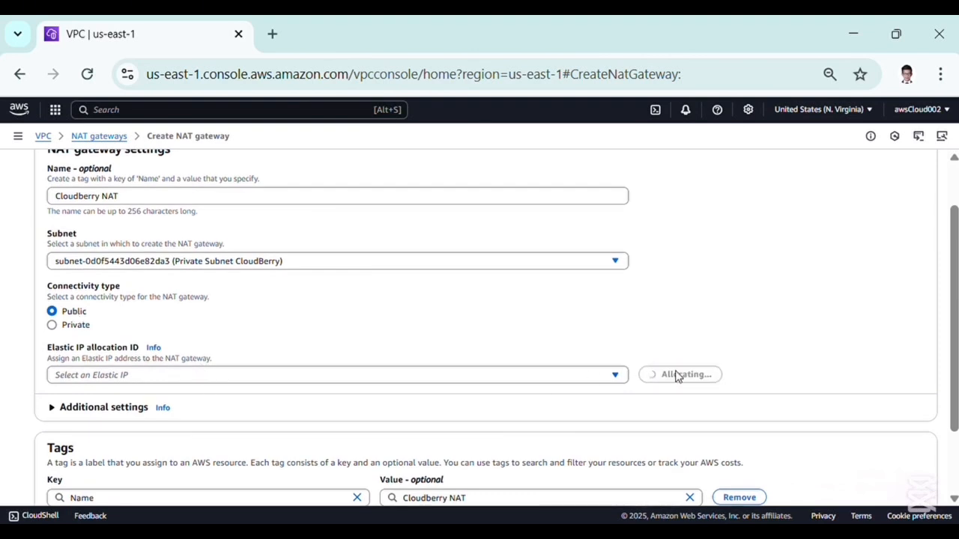
scroll(496, 322, down, 2)
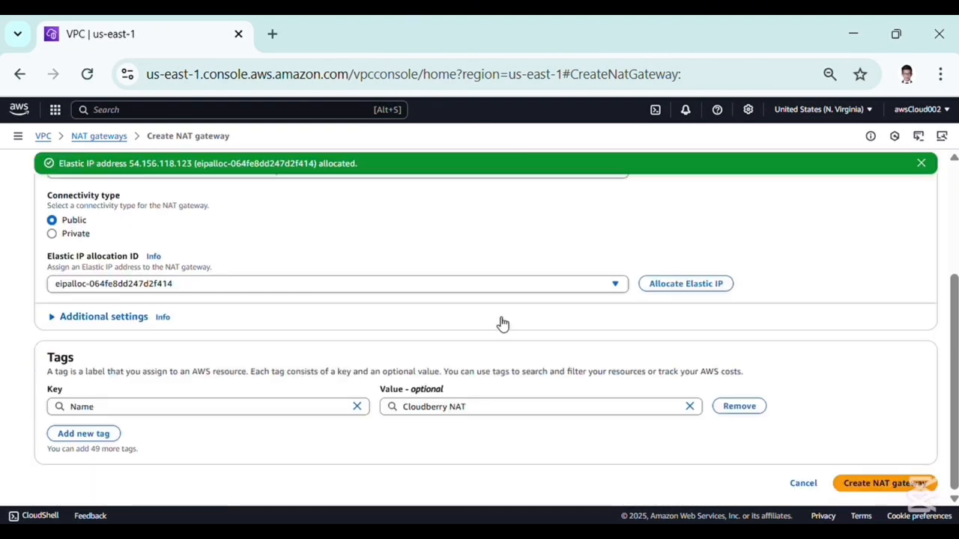
click(884, 489)
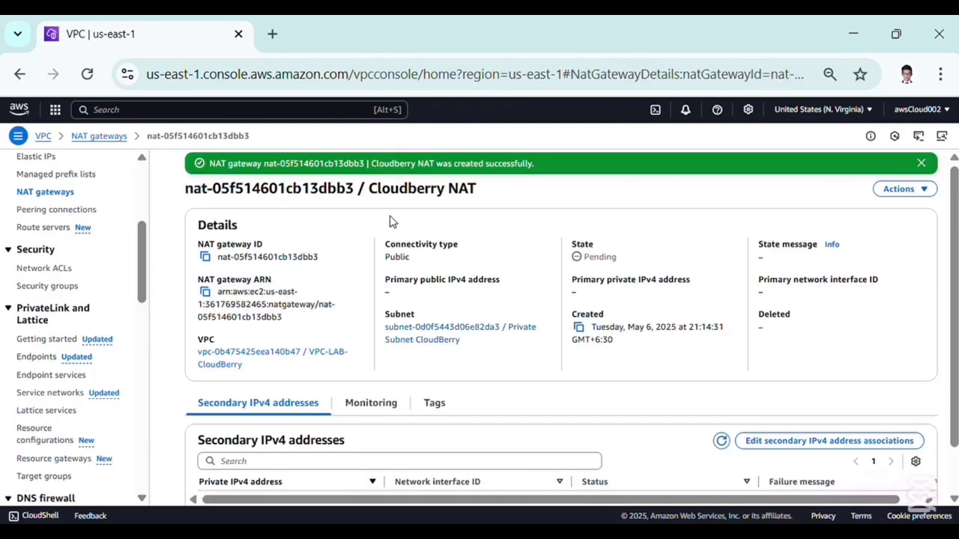
Start a new route table and name it Cloudberry Private Subnet Route Table
drag(491, 198, 198, 200)
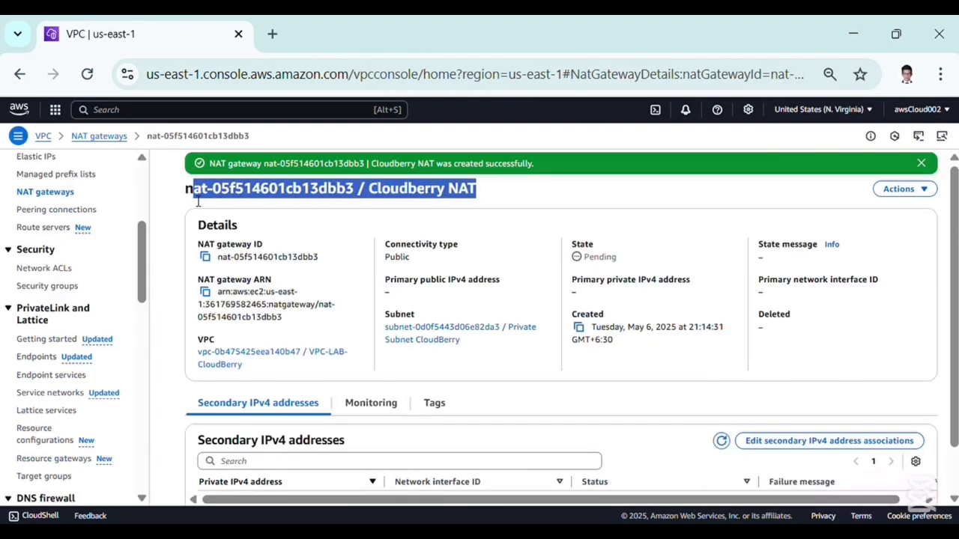
click(193, 200)
scroll(79, 224, up, 5)
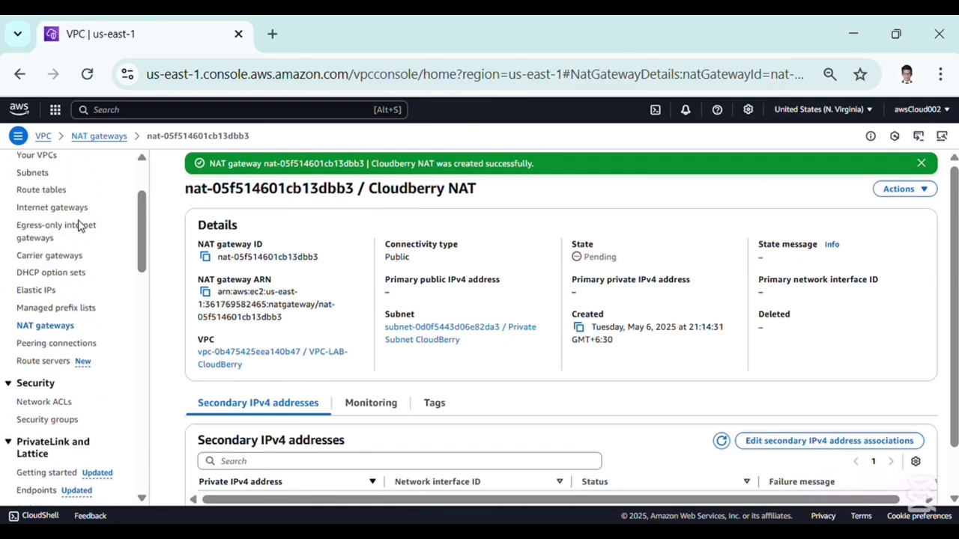
click(41, 264)
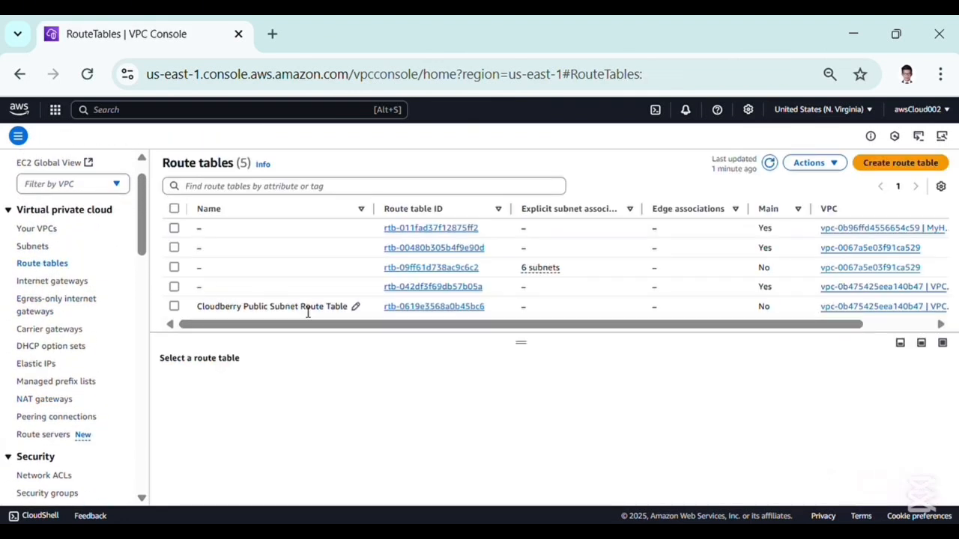
click(880, 166)
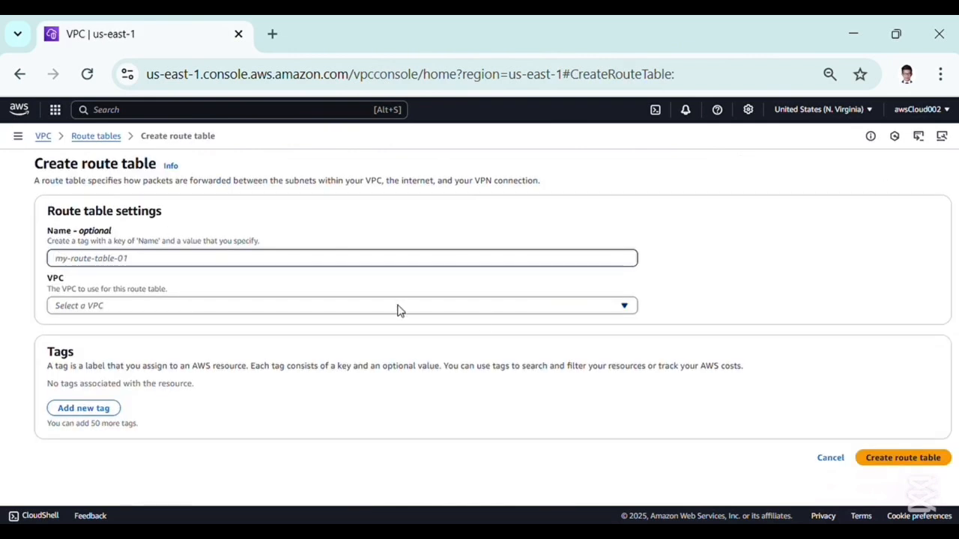
click(340, 264)
text(Clou)
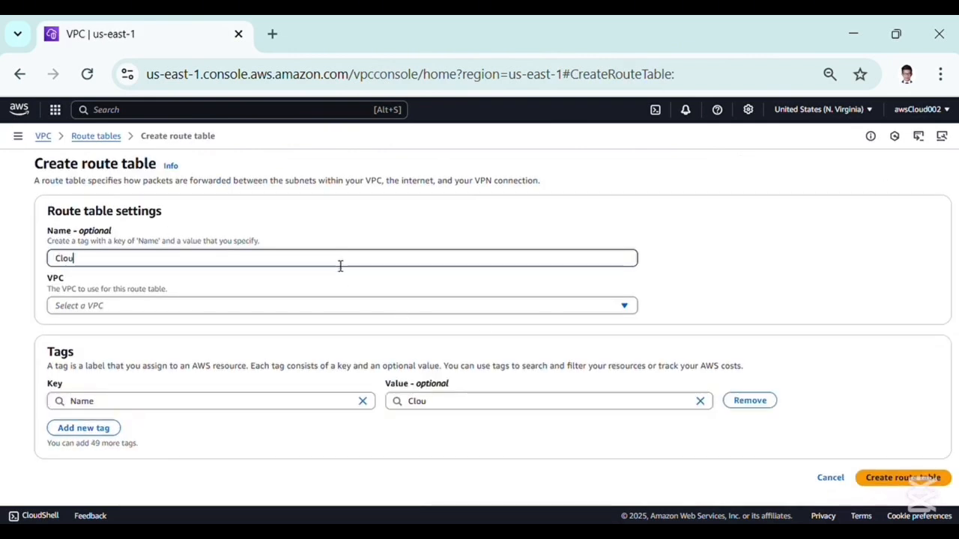
text(dberry Private Subnet Route Table)
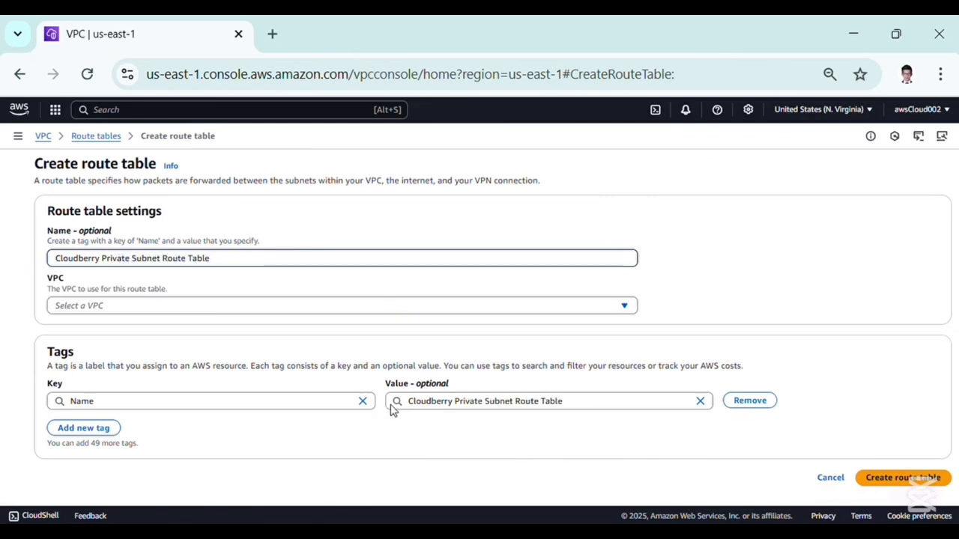
Assign the route table to the VPC-LAB-CloudBerry VPC and create it
click(508, 309)
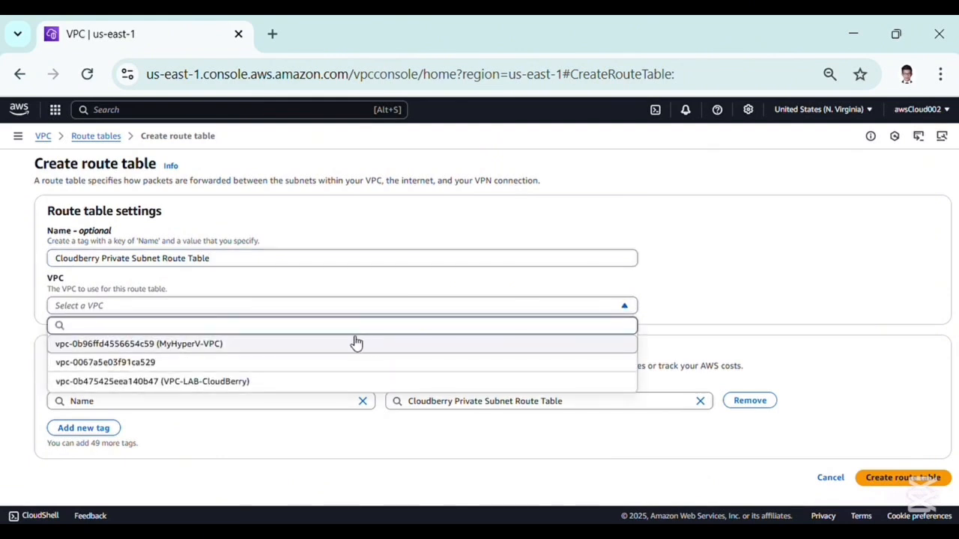
click(300, 382)
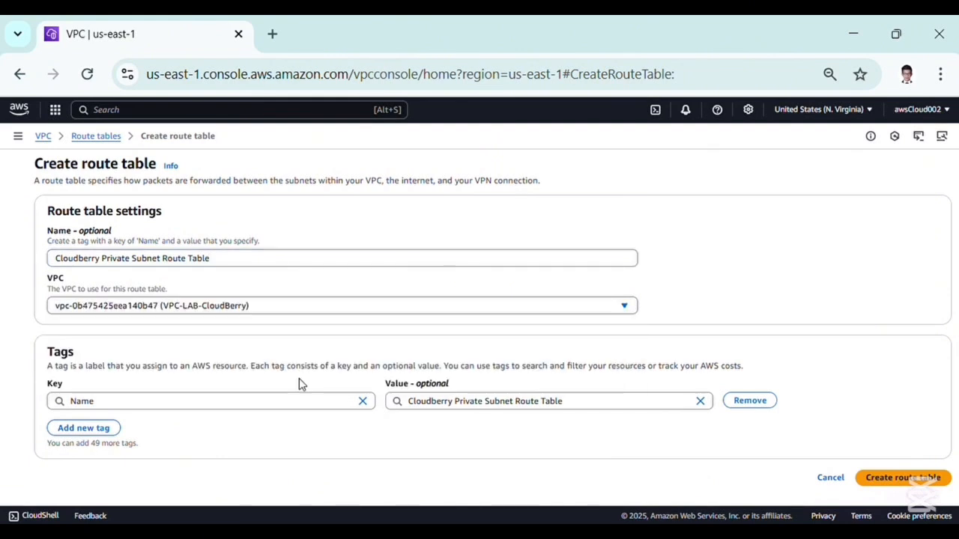
click(902, 479)
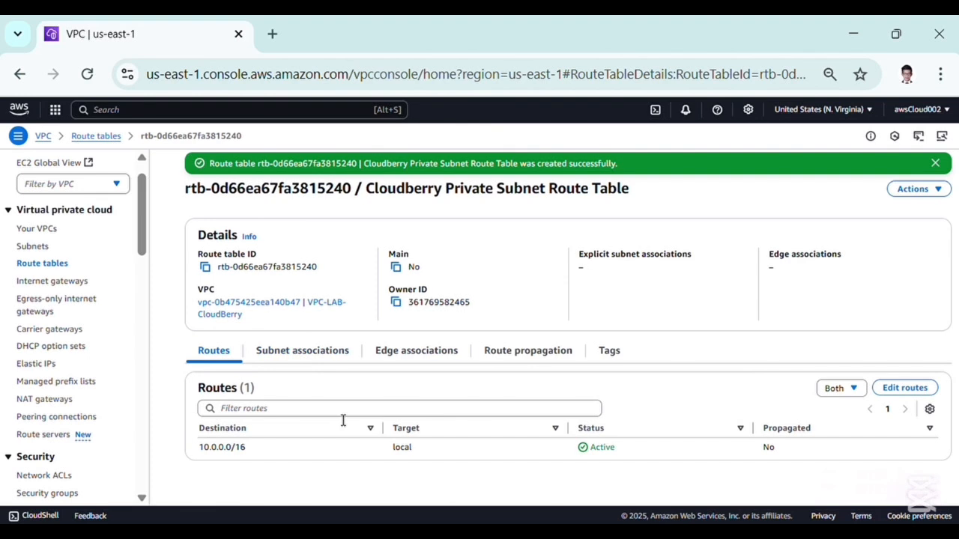
Add a route for destination 0.0.0.0/0 targeting the Cloudberry NAT gateway and save the route changes
click(892, 388)
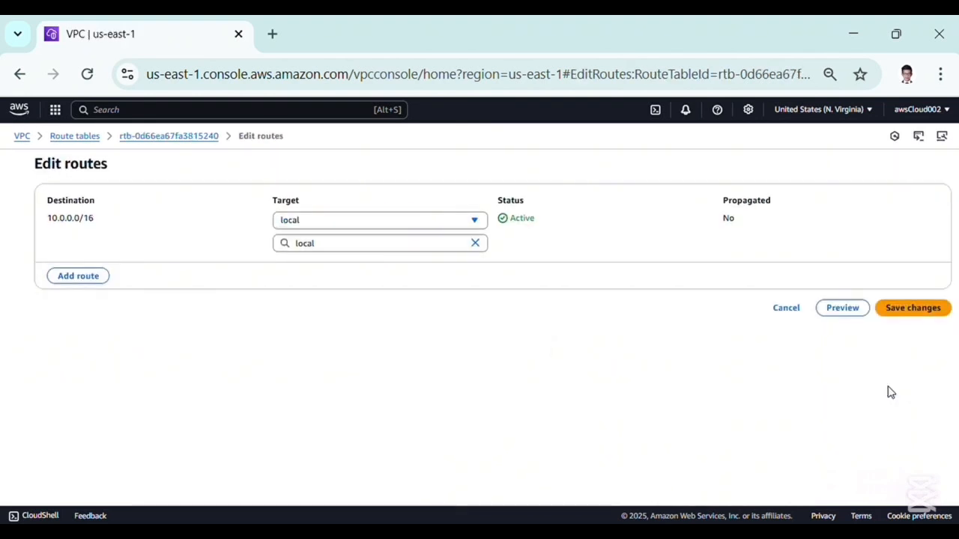
click(68, 278)
click(96, 269)
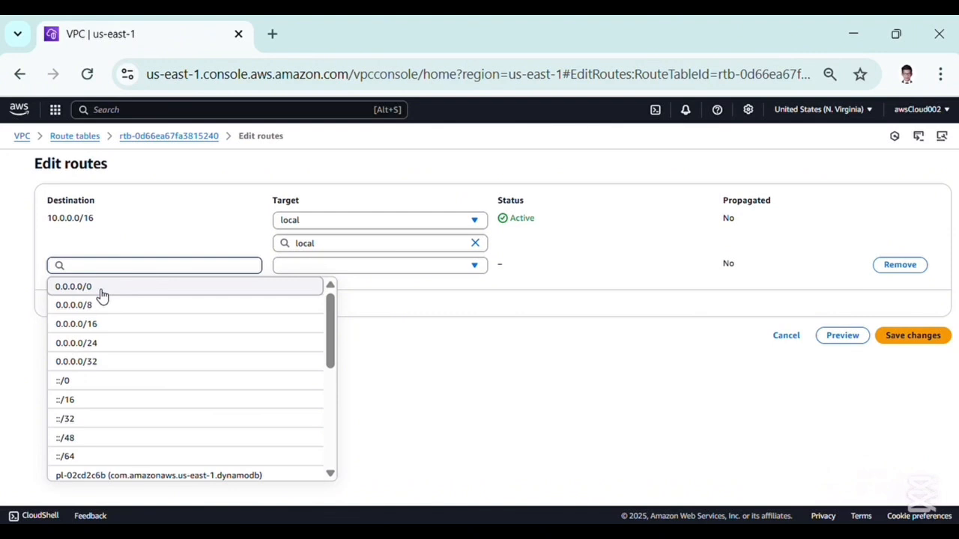
click(98, 293)
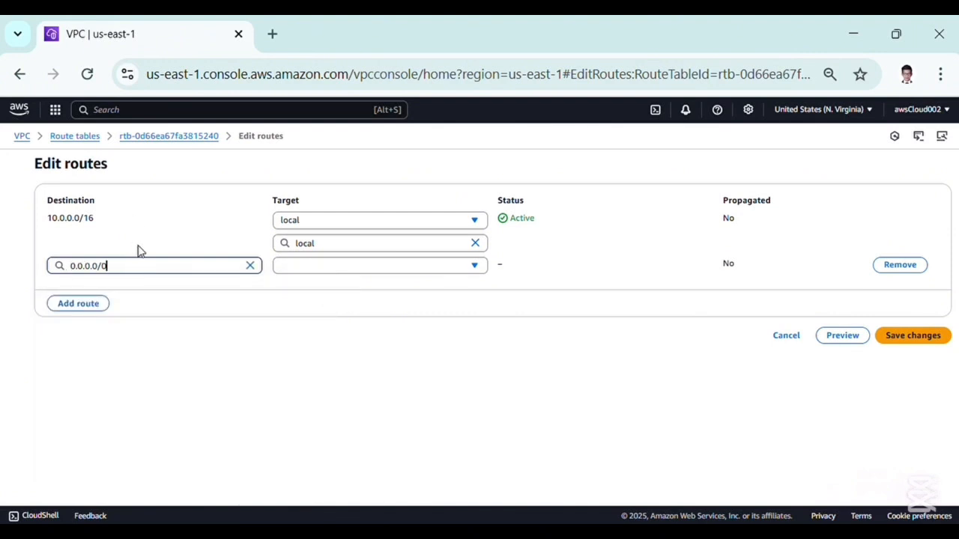
click(293, 270)
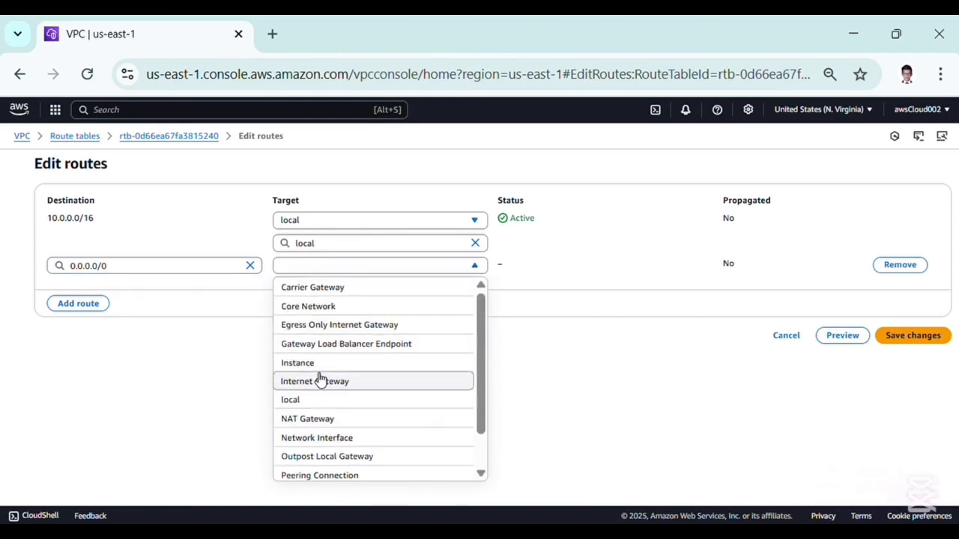
click(310, 420)
click(325, 287)
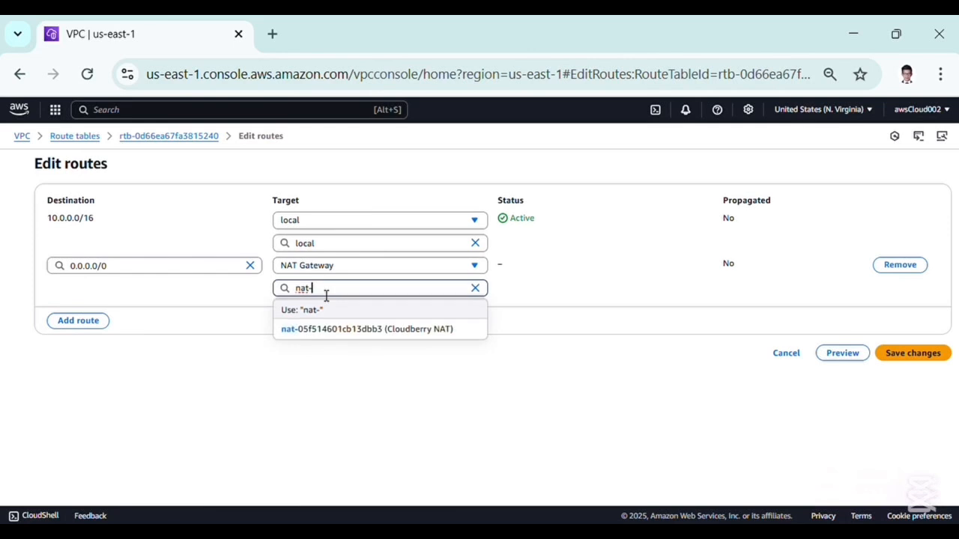
click(346, 334)
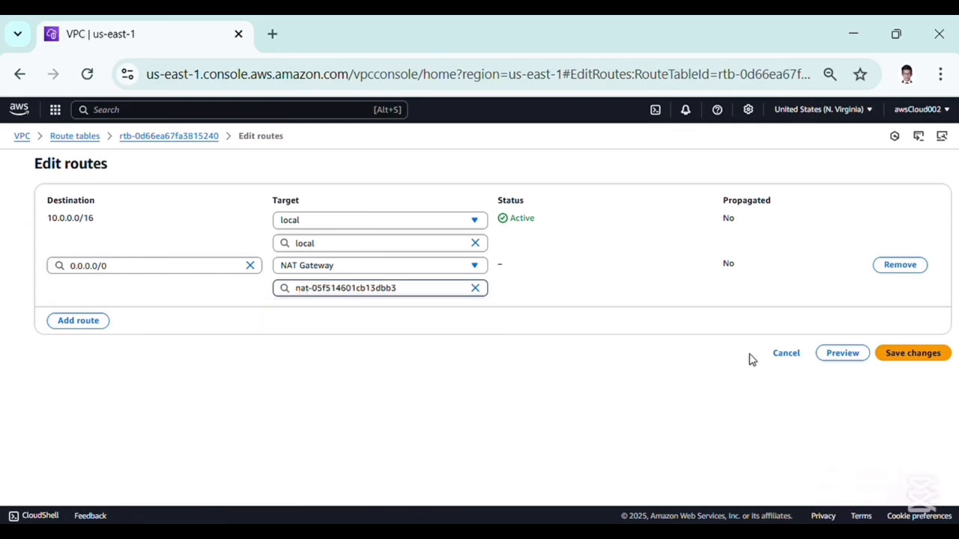
click(898, 358)
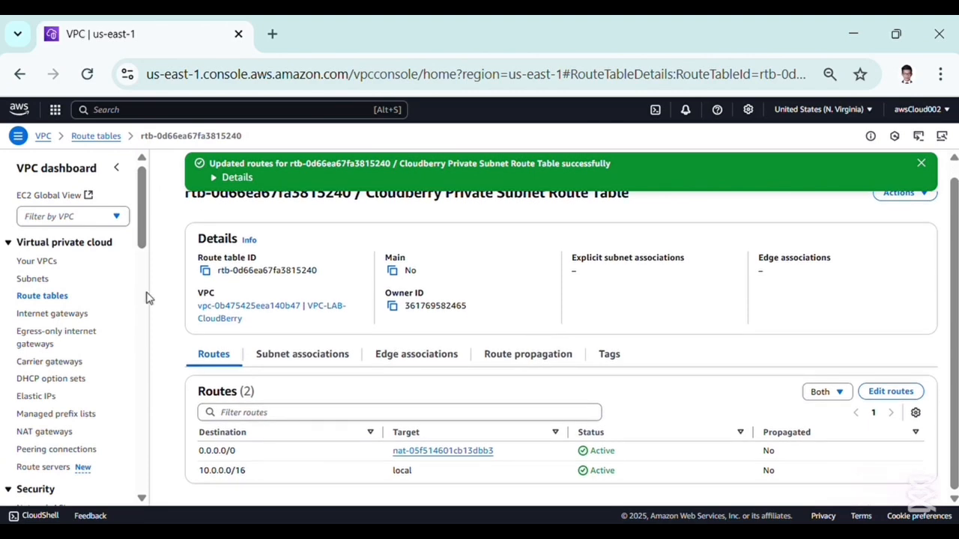
Associate the Public Subnet CloudBerry subnet with the Cloudberry Public Subnet Route Table and save the associations
click(50, 264)
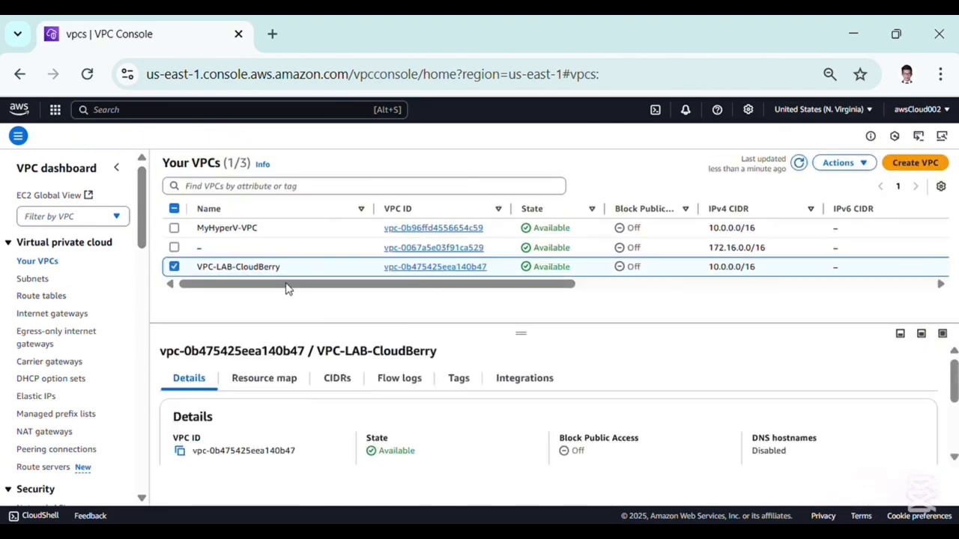
click(411, 268)
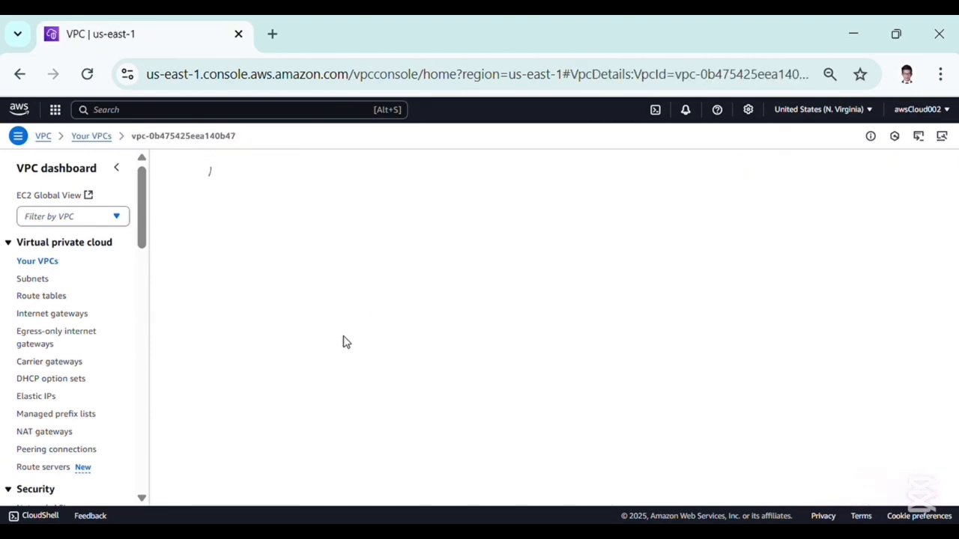
scroll(344, 423, down, 2)
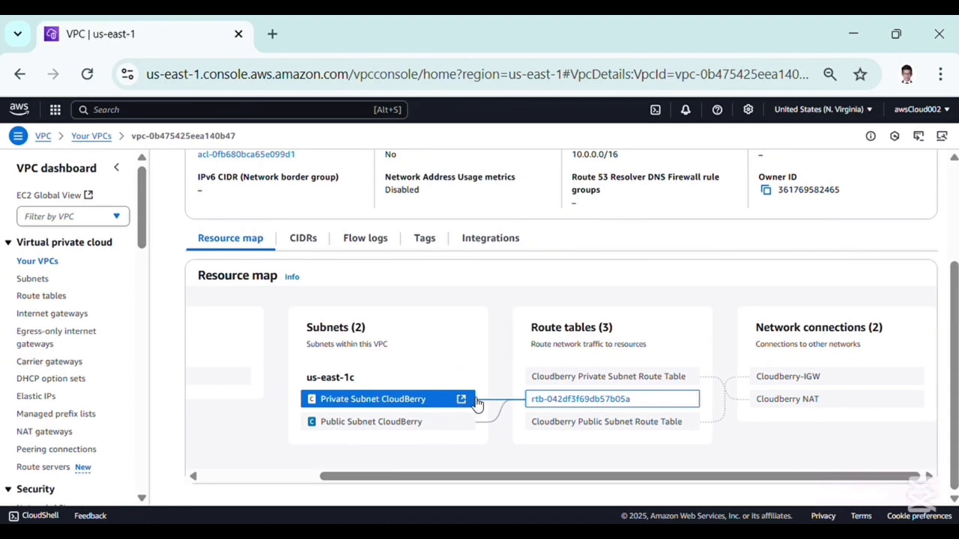
click(422, 402)
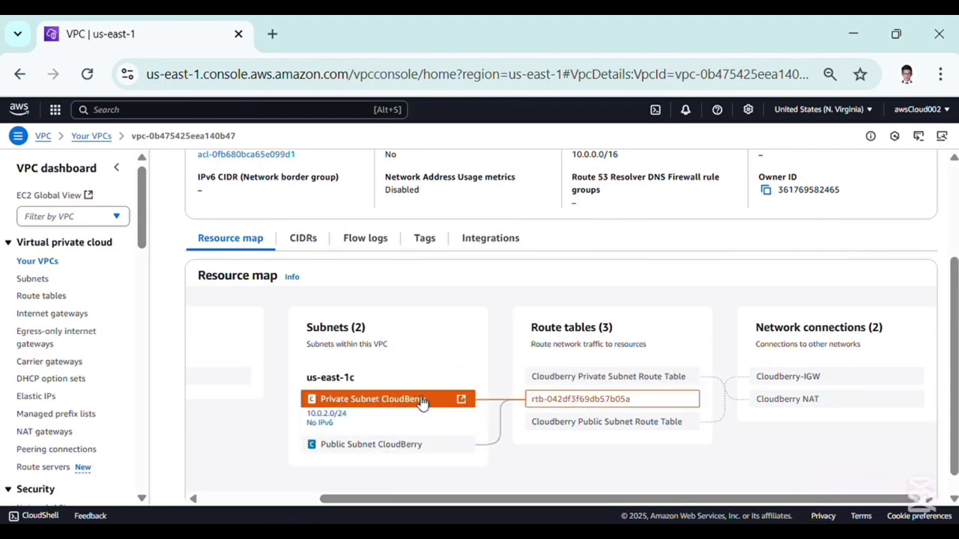
click(55, 298)
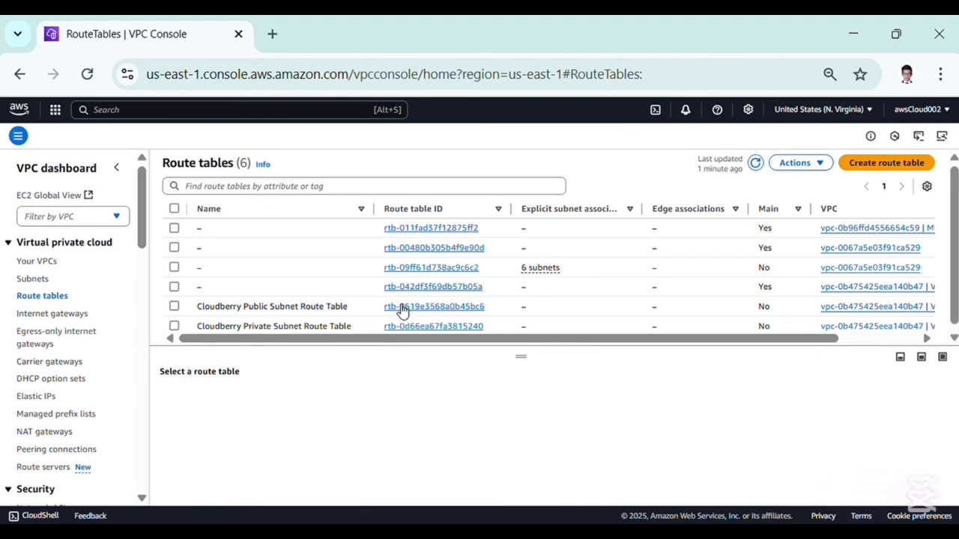
click(393, 310)
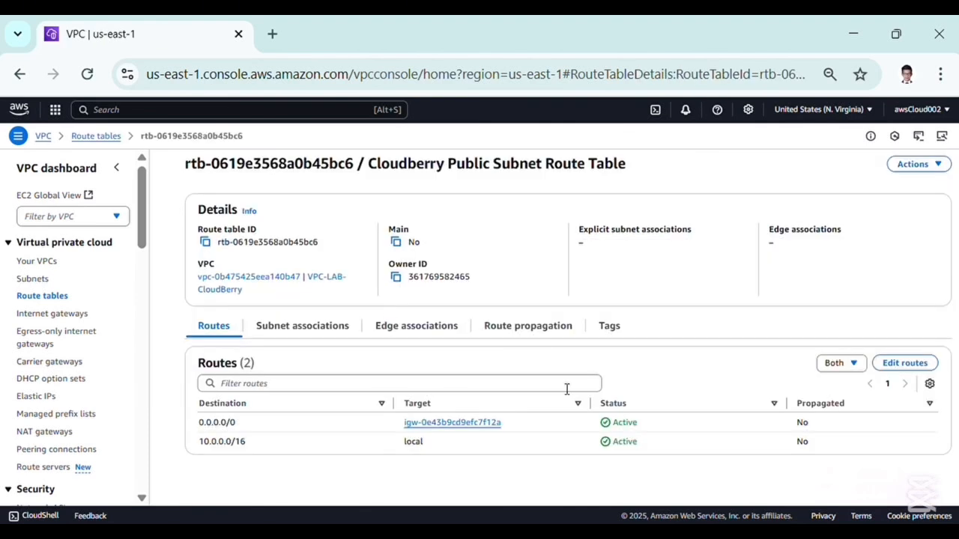
click(912, 164)
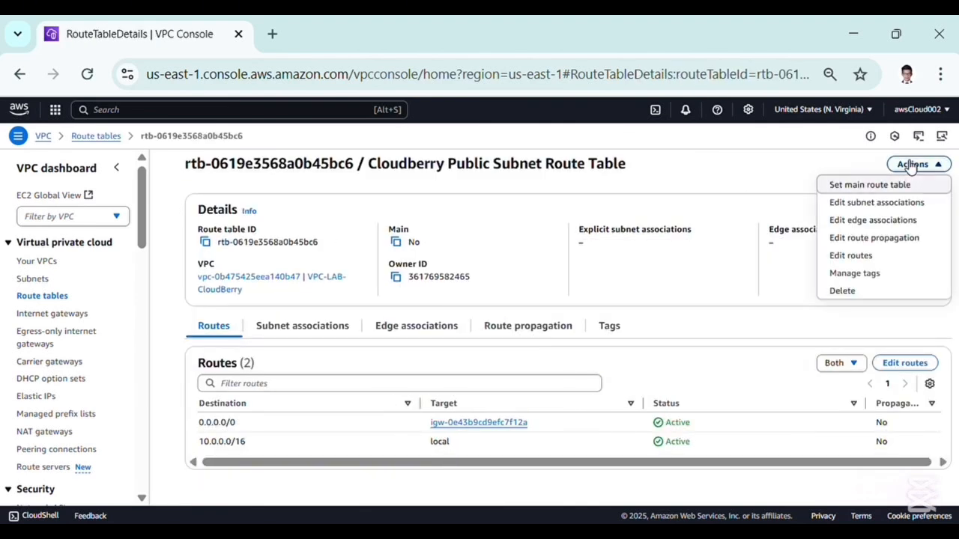
click(862, 200)
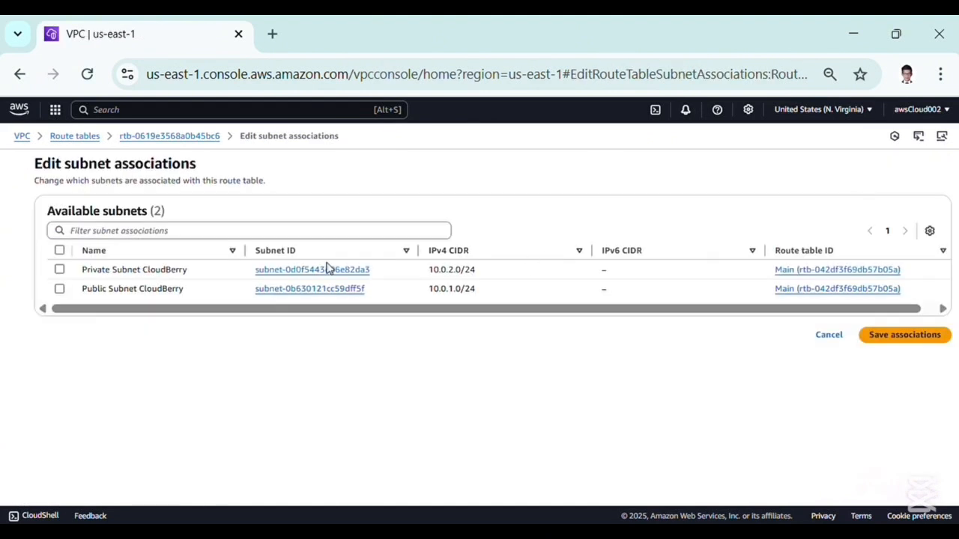
click(60, 289)
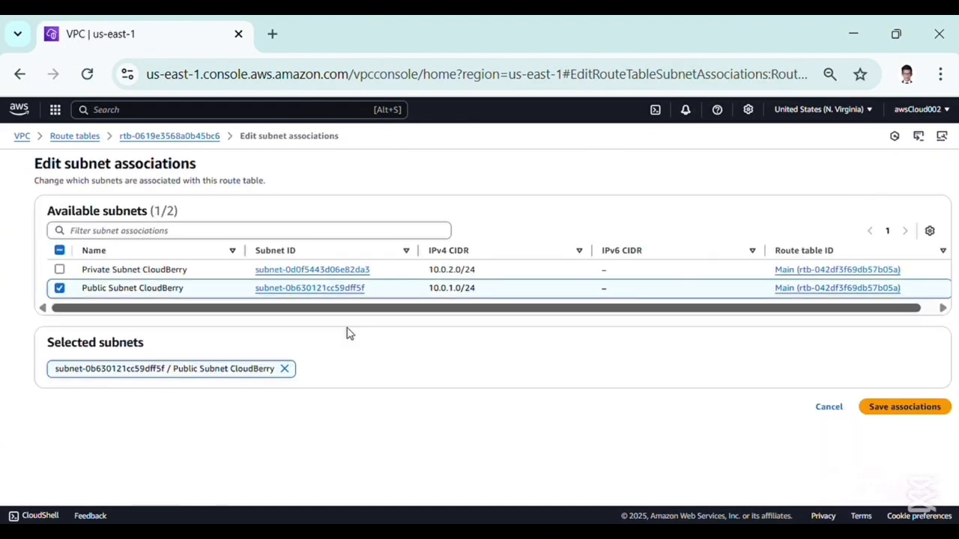
click(908, 407)
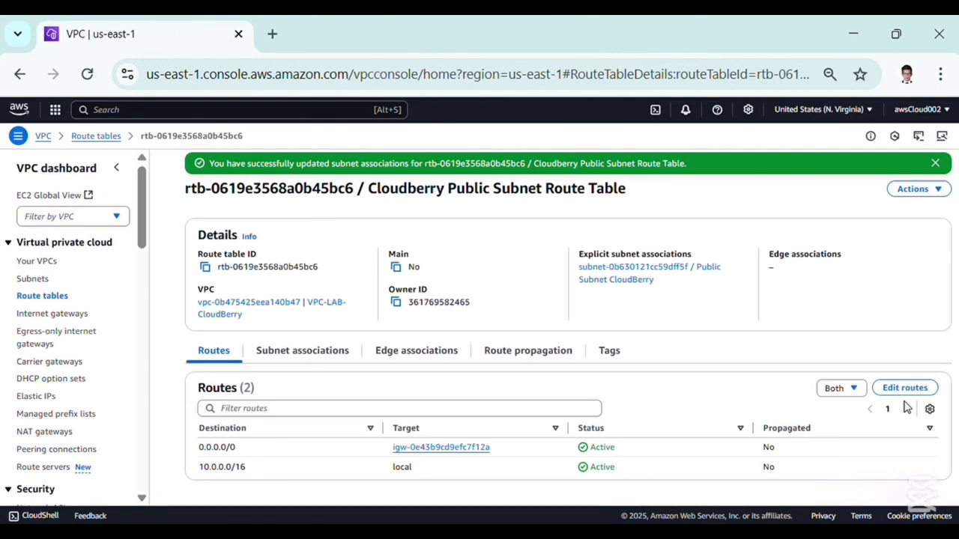
Associate the Private Subnet CloudBerry subnet with the Cloudberry Private Subnet Route Table and save the associations
click(96, 137)
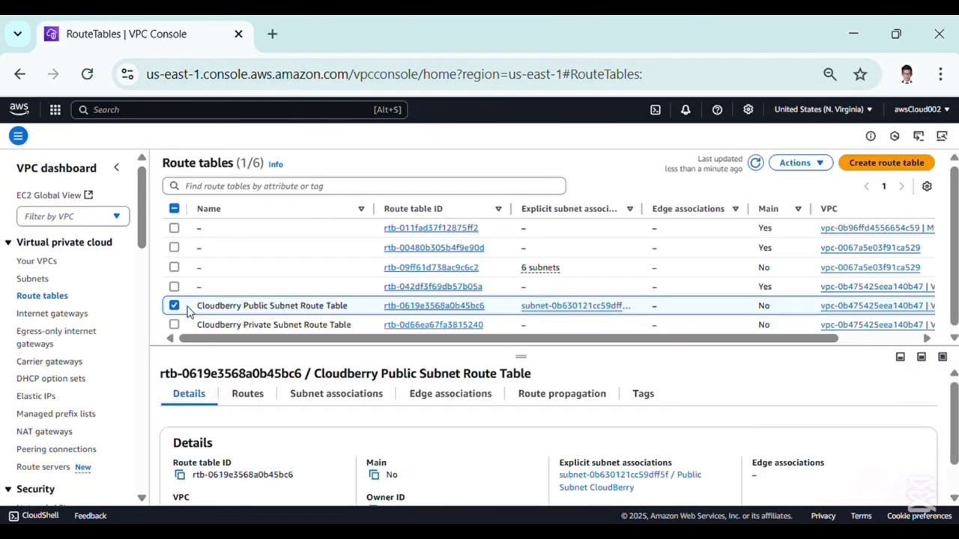
click(173, 305)
click(173, 324)
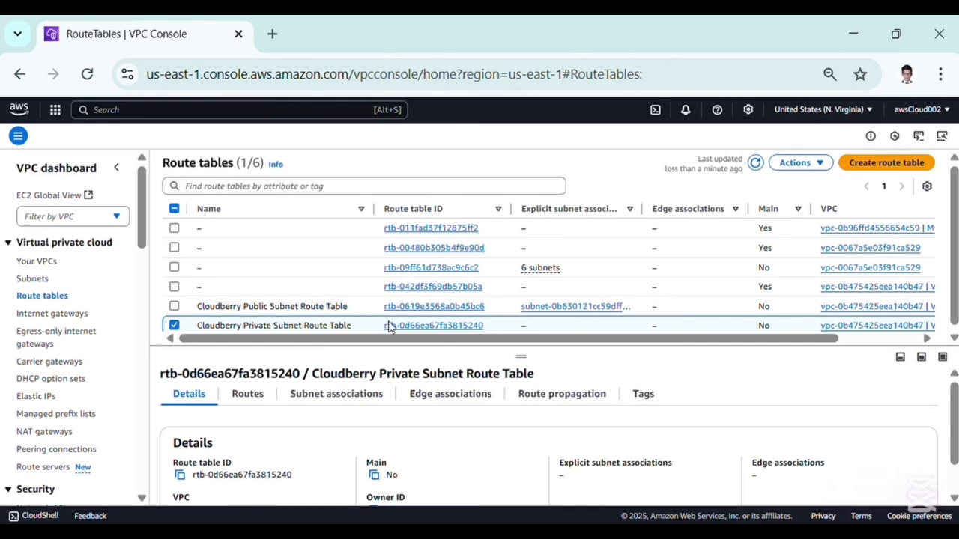
click(420, 326)
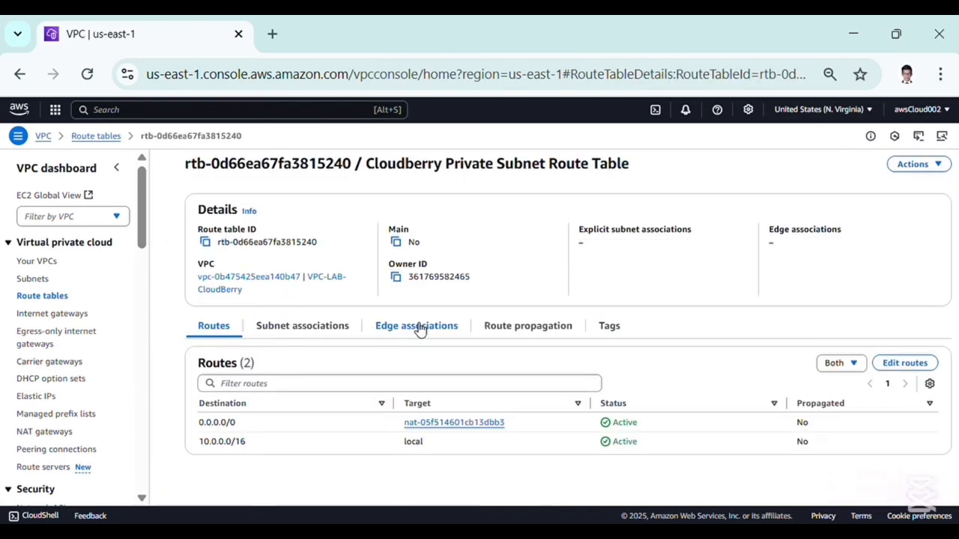
click(914, 164)
click(880, 208)
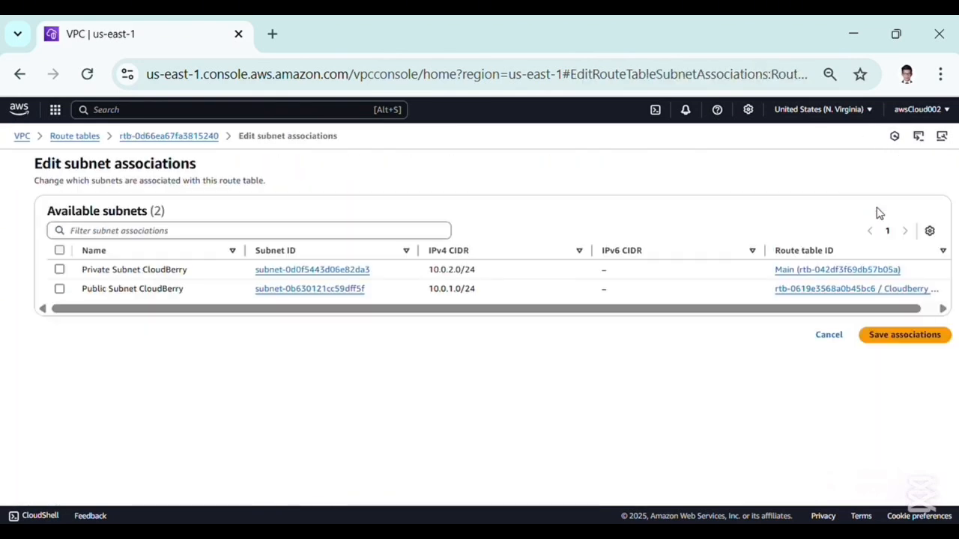
click(60, 270)
click(896, 406)
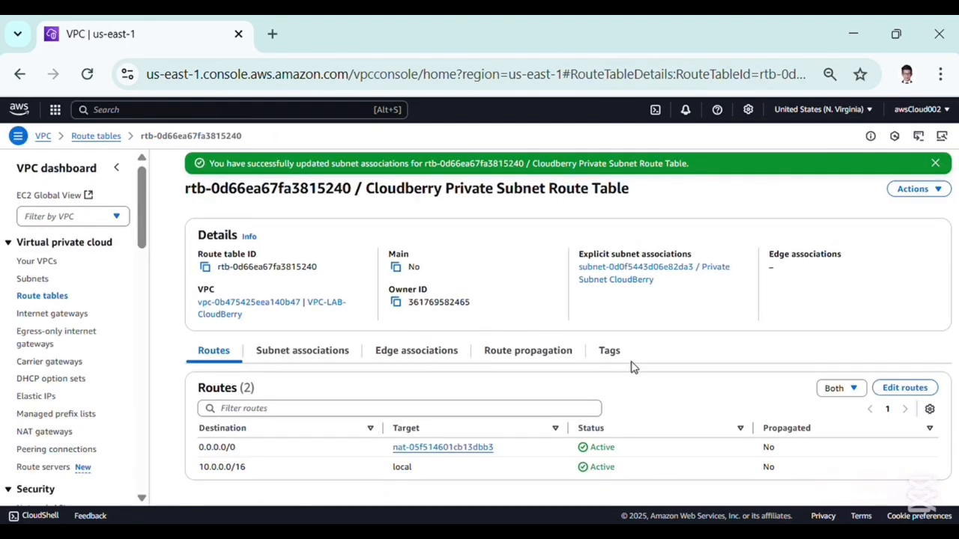
Review the VPC-LAB-CloudBerry resource map linking subnets, route tables and network connections
click(41, 262)
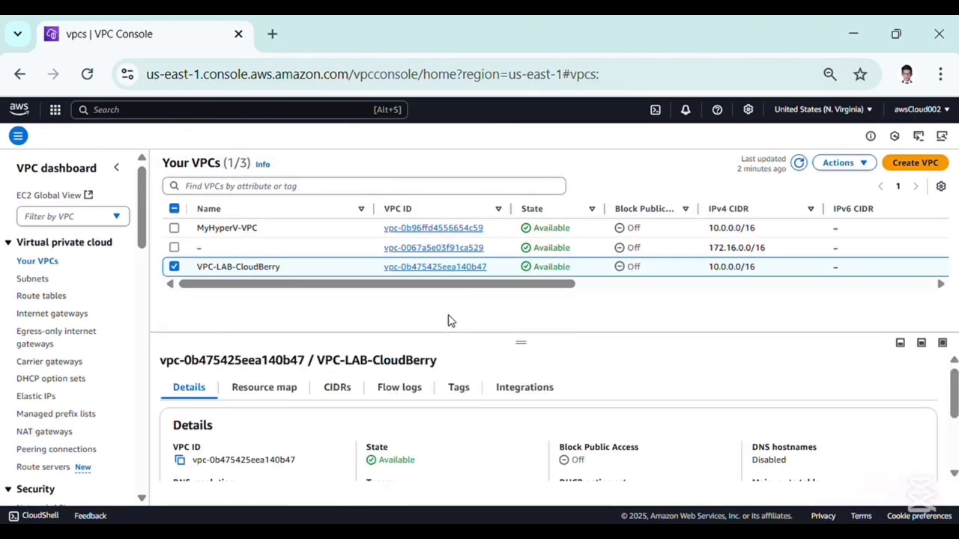
click(268, 396)
scroll(264, 396, down, 3)
scroll(264, 396, right, 1)
scroll(263, 396, right, 1)
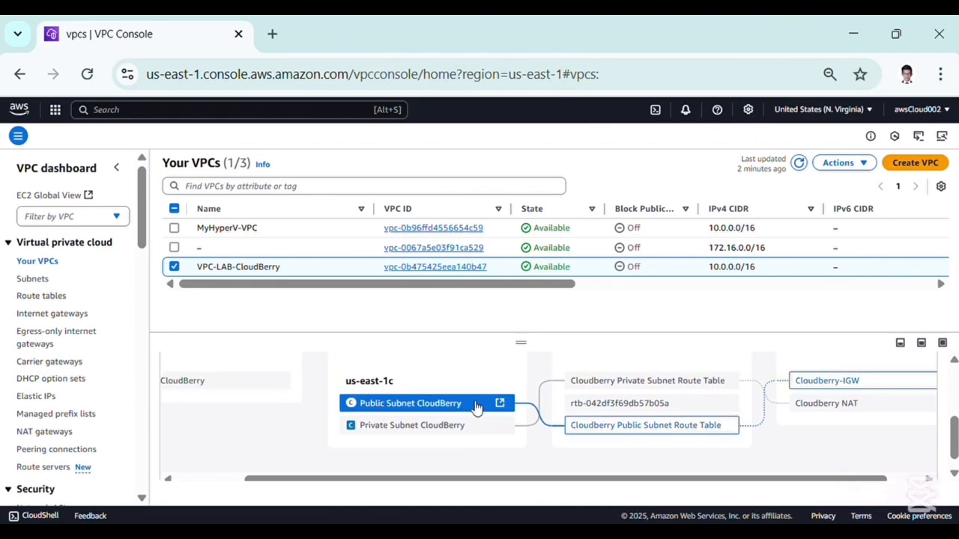
scroll(477, 408, right, 1)
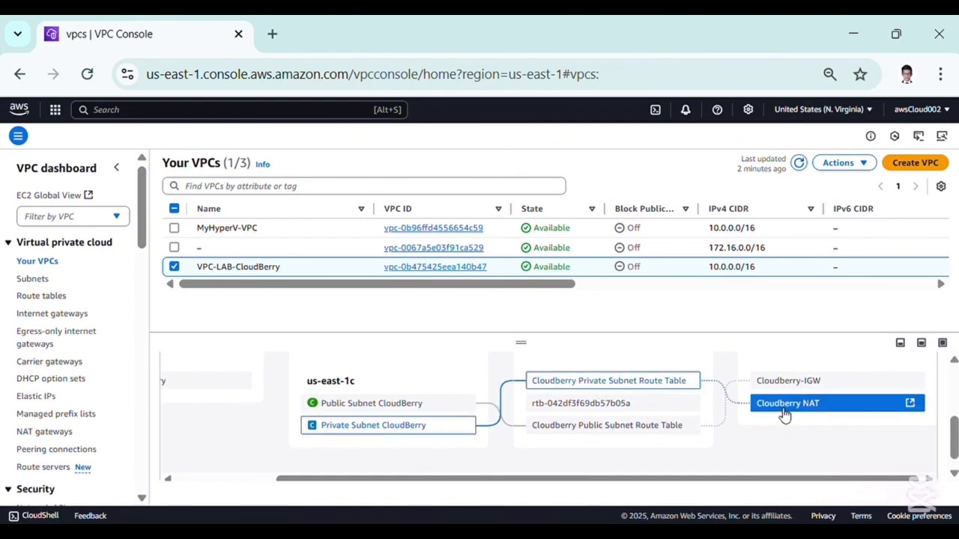
click(55, 110)
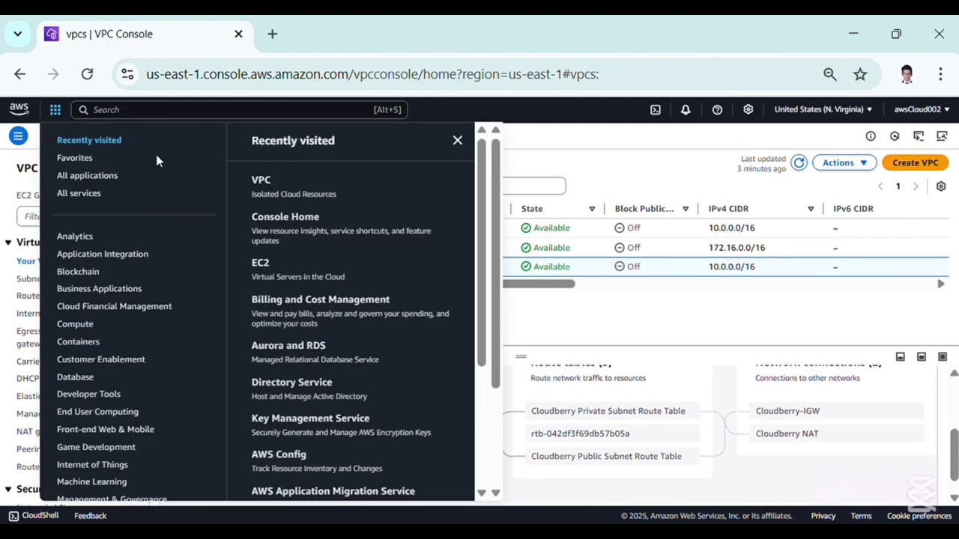
Open EC2, start launching a new instance and name it Public Server
click(260, 263)
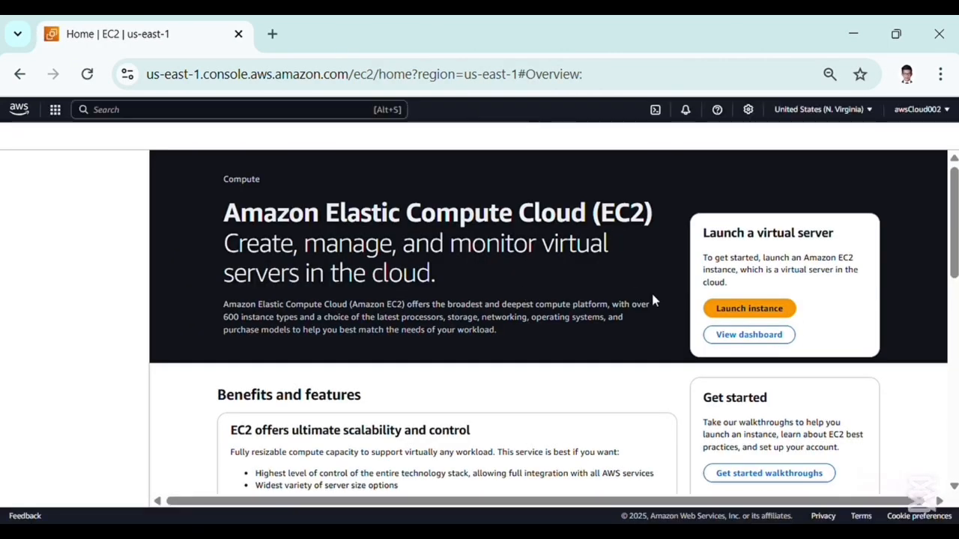
click(743, 310)
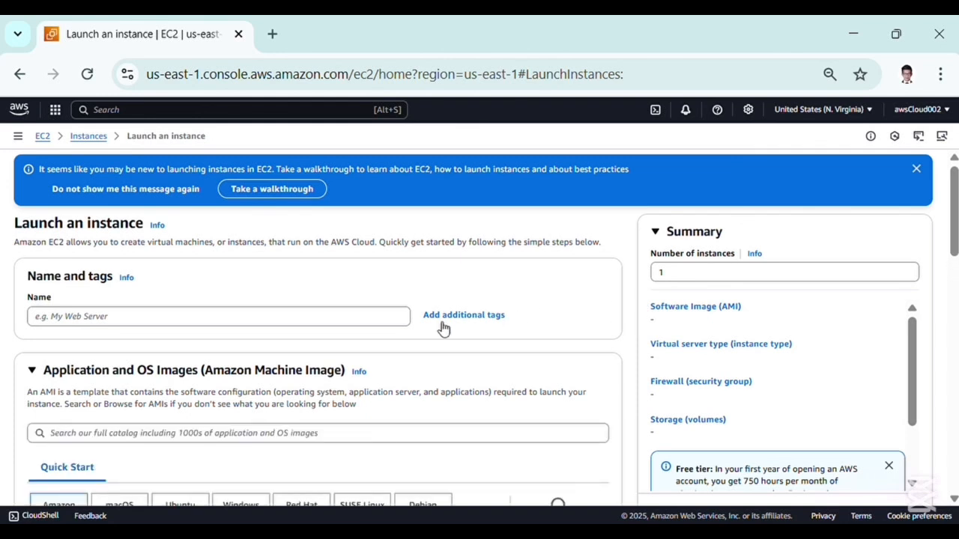
click(345, 324)
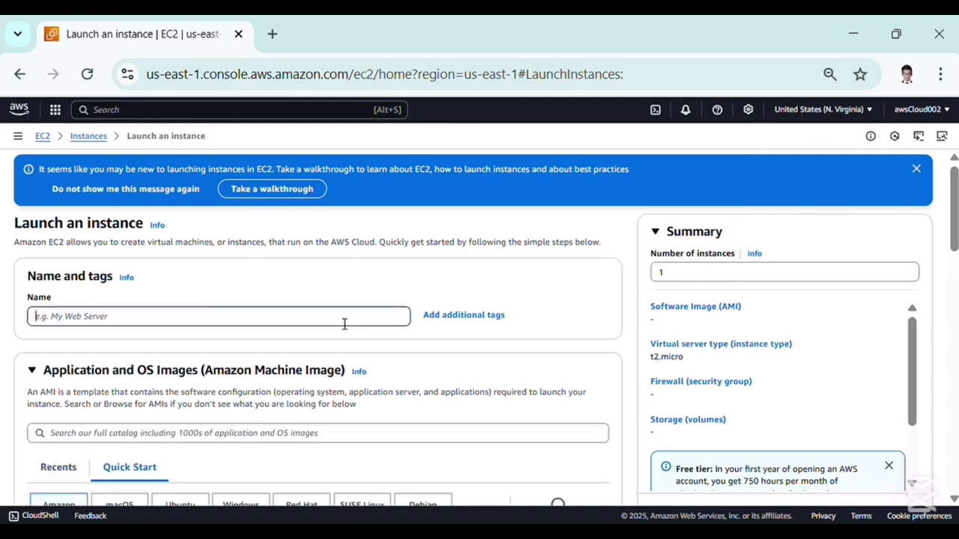
text(O)
key(BackSpace)
text(Public Se)
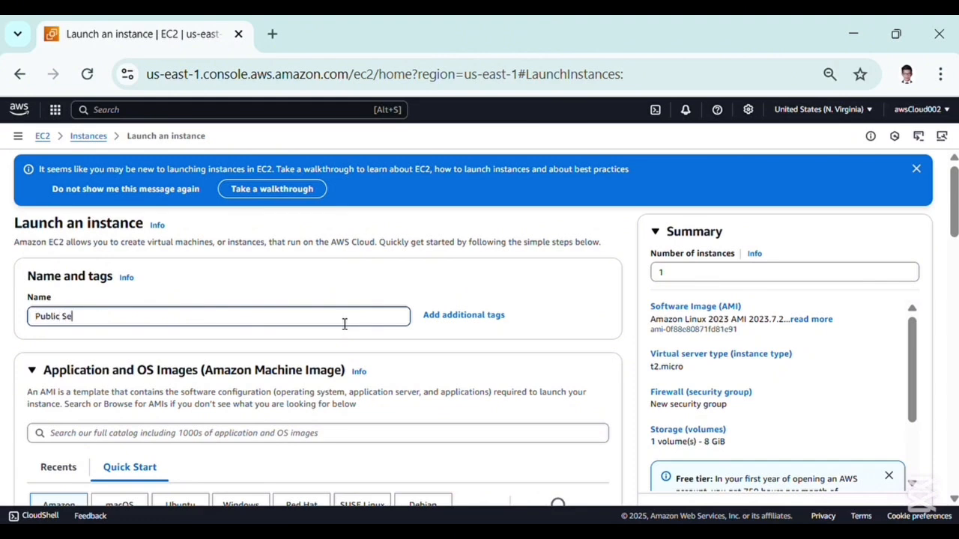
text(rver)
Create a new RSA key pair in .pem format named public for the instance
scroll(344, 323, down, 6)
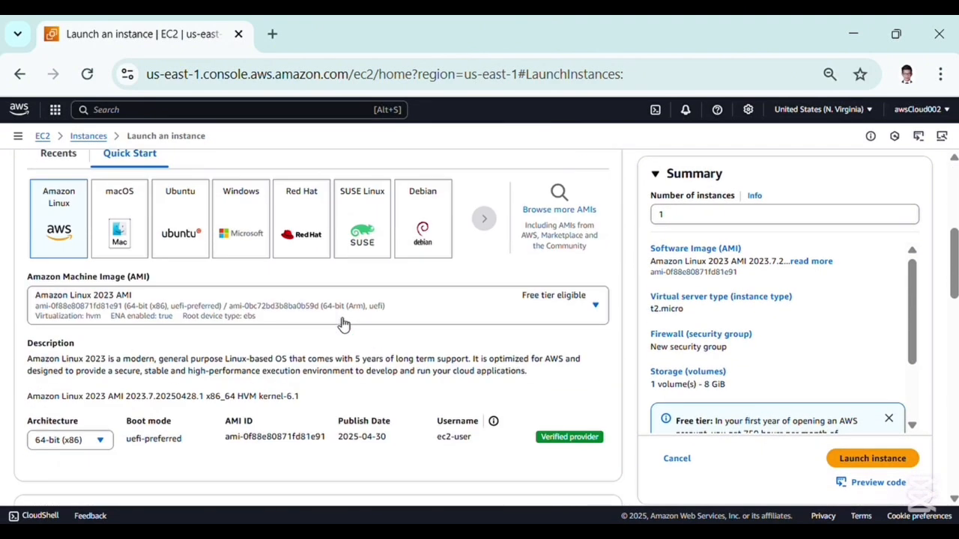
scroll(180, 345, down, 4)
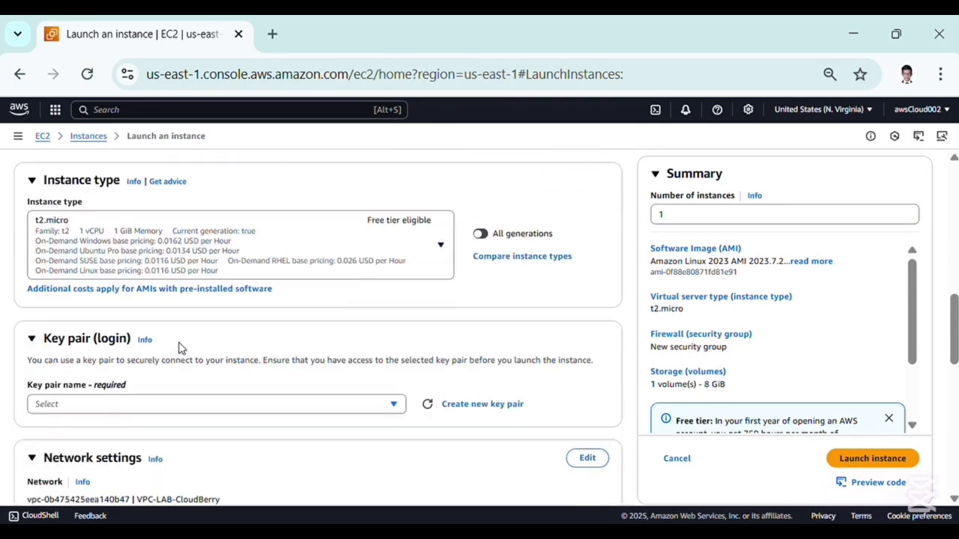
scroll(190, 274, down, 2)
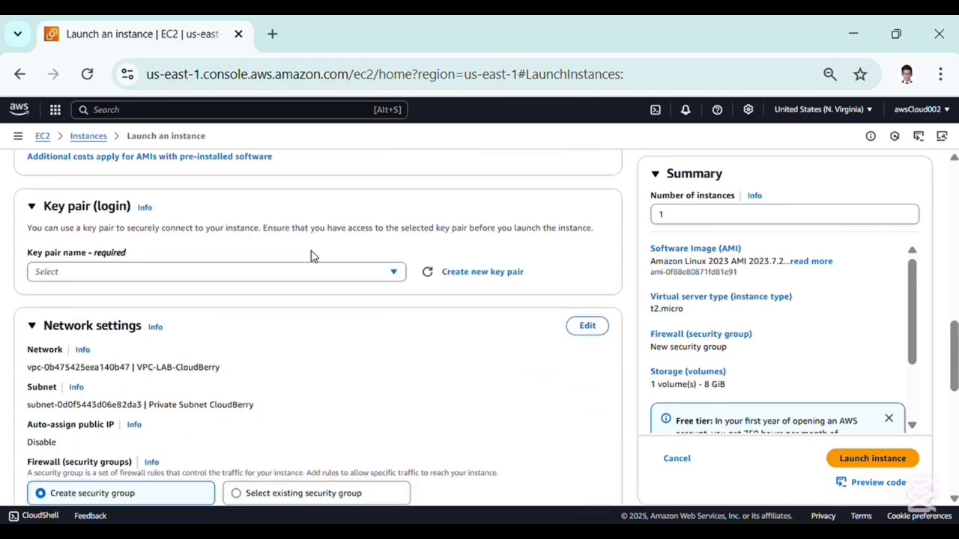
click(393, 272)
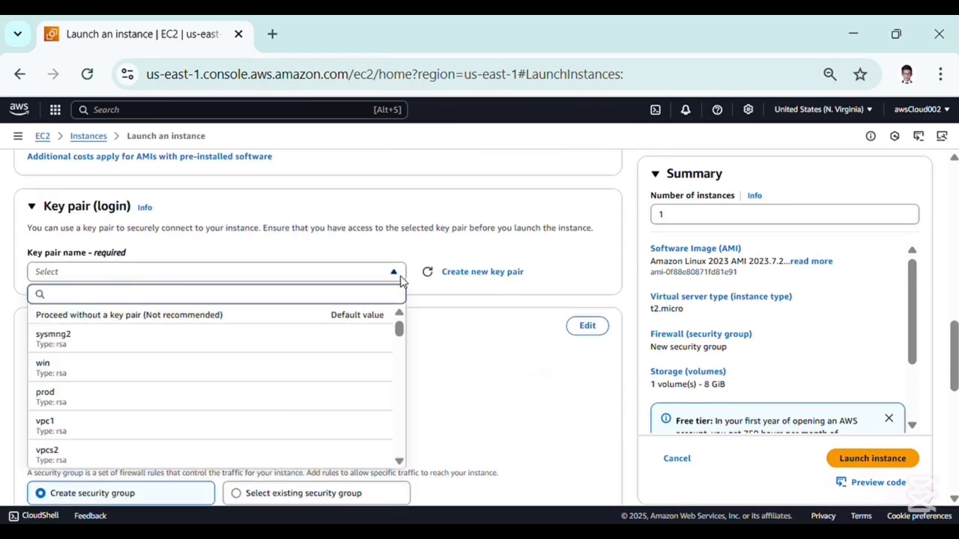
scroll(292, 430, down, 3)
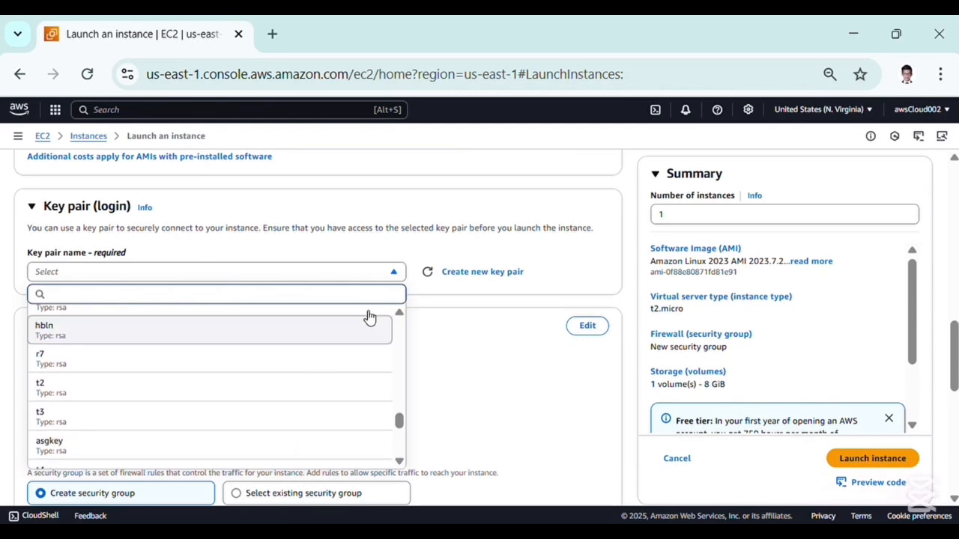
click(472, 275)
click(404, 237)
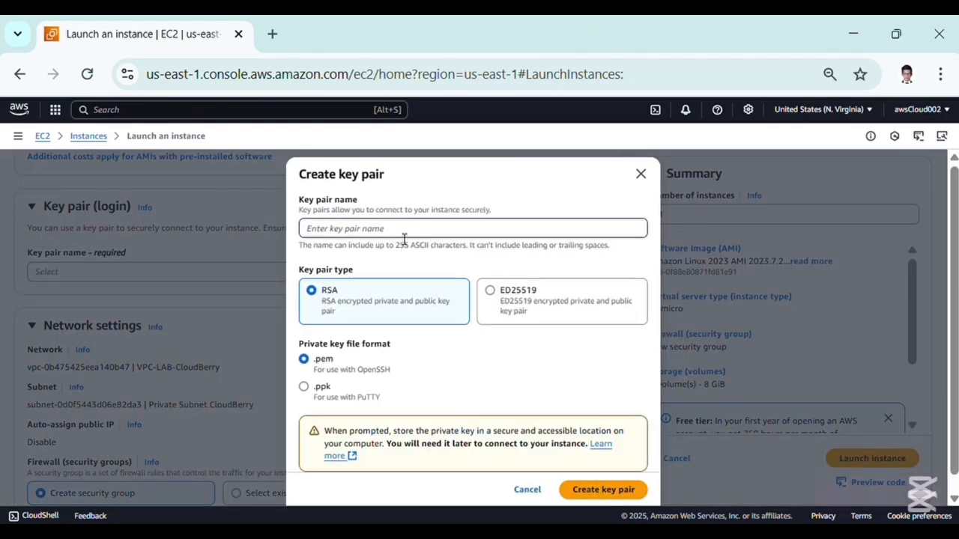
text(public)
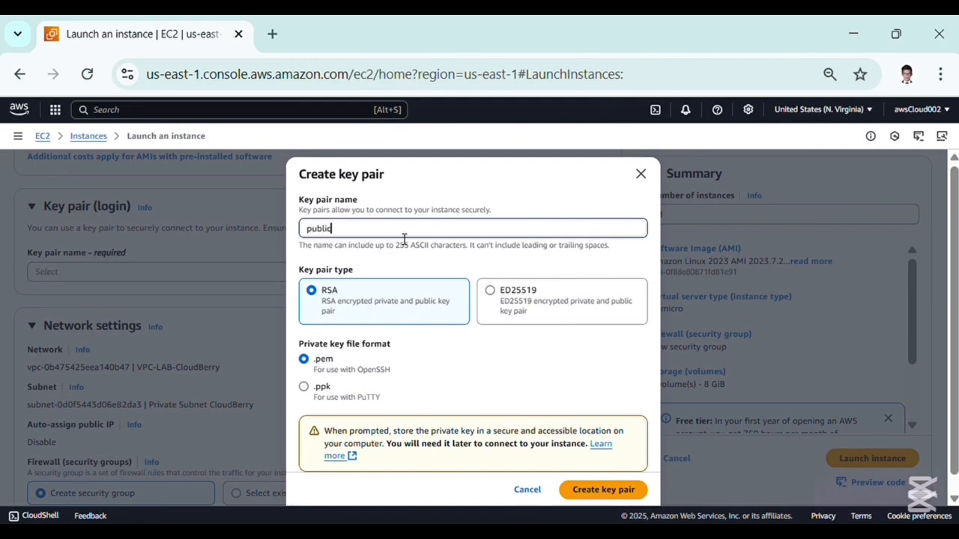
scroll(454, 340, down, 1)
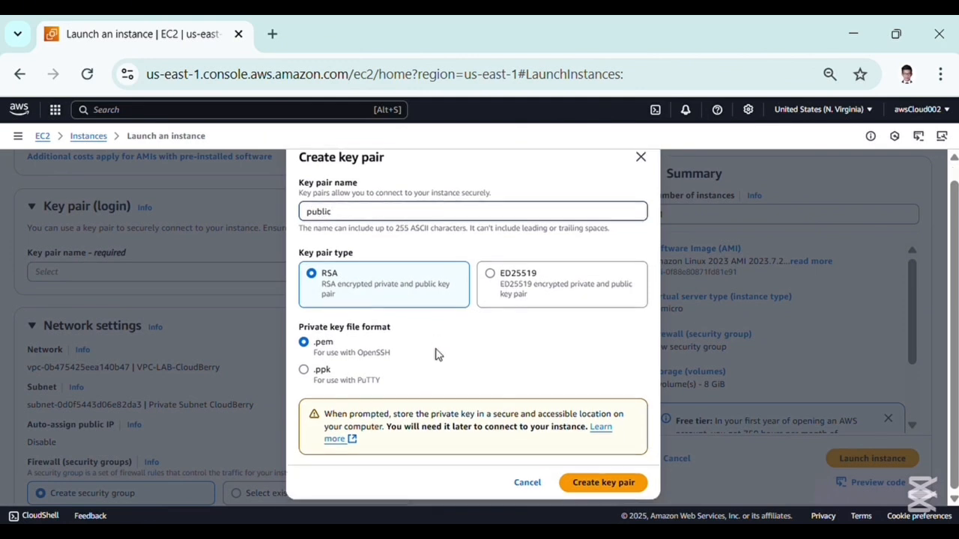
click(598, 485)
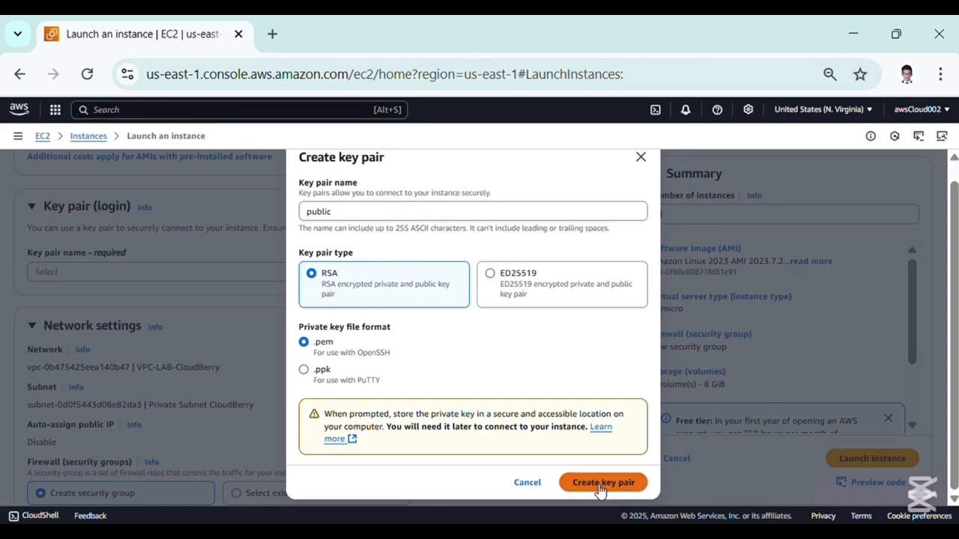
Edit network settings to place the instance in VPC-LAB-CloudBerry's Public Subnet CloudBerry with auto-assign public IP enabled
scroll(285, 391, down, 2)
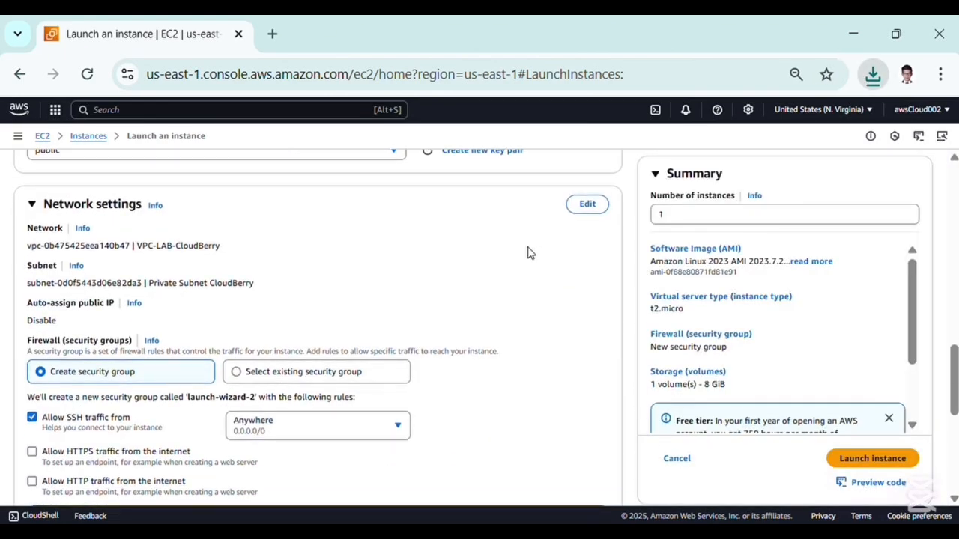
click(592, 211)
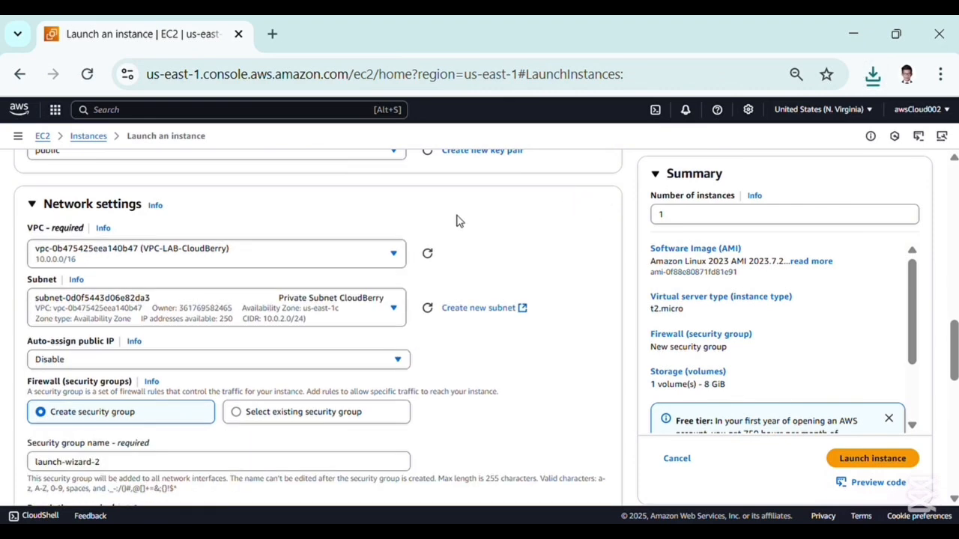
click(315, 251)
click(310, 250)
click(255, 300)
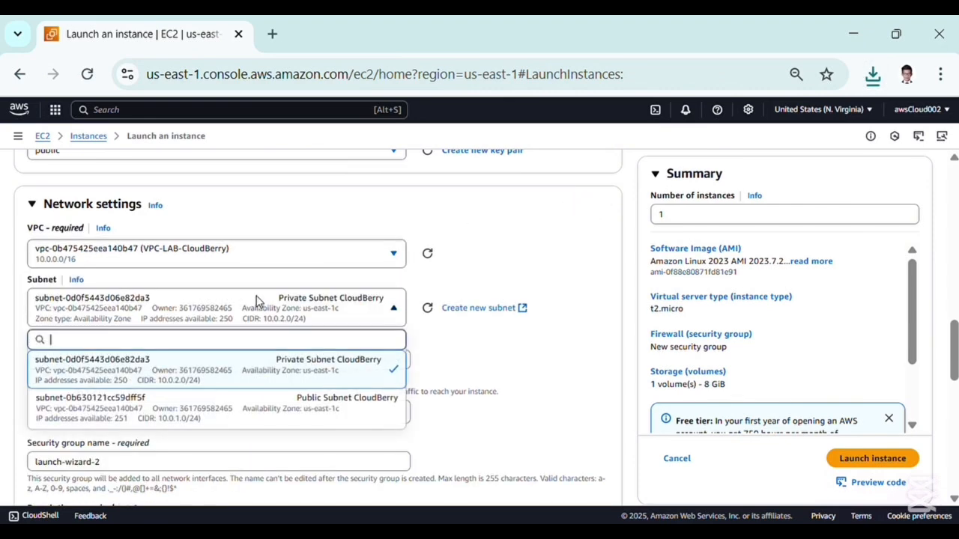
click(267, 402)
scroll(371, 351, down, 1)
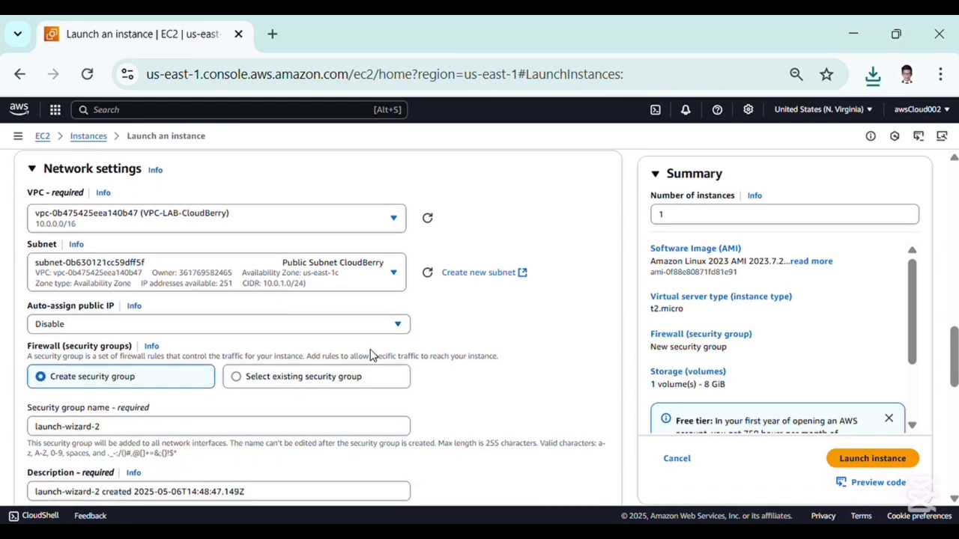
click(350, 334)
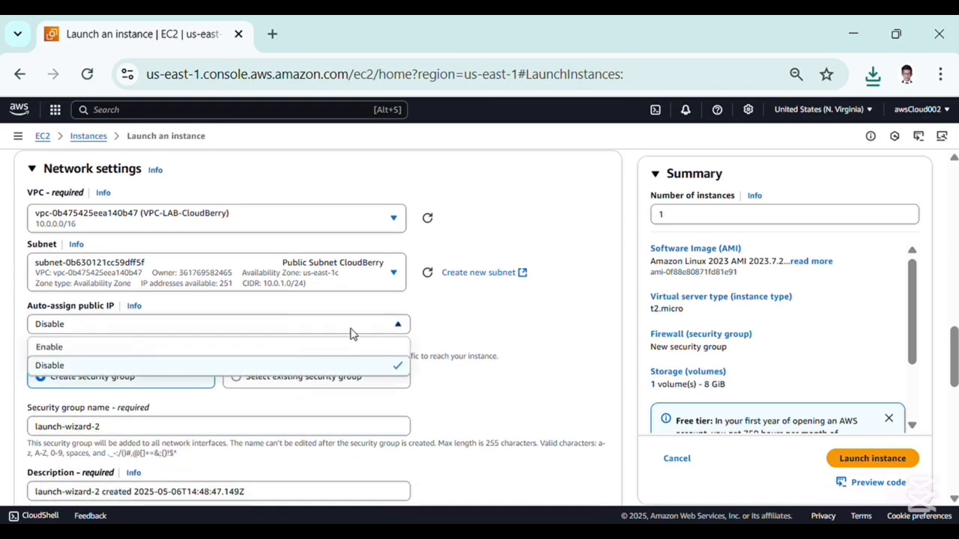
click(293, 347)
Review the new security group's SSH rule and storage, then launch the Public Server instance
scroll(311, 352, down, 1)
scroll(311, 356, down, 3)
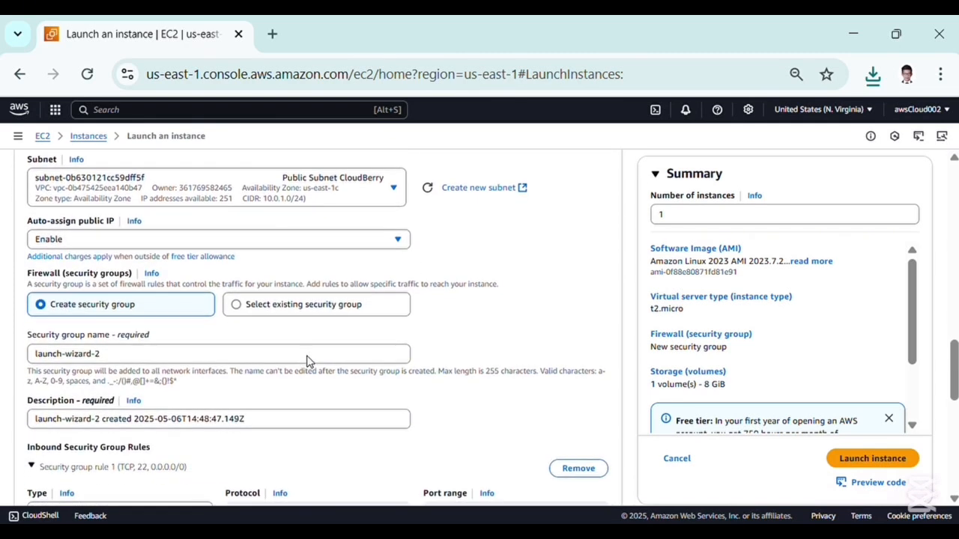
scroll(235, 357, down, 1)
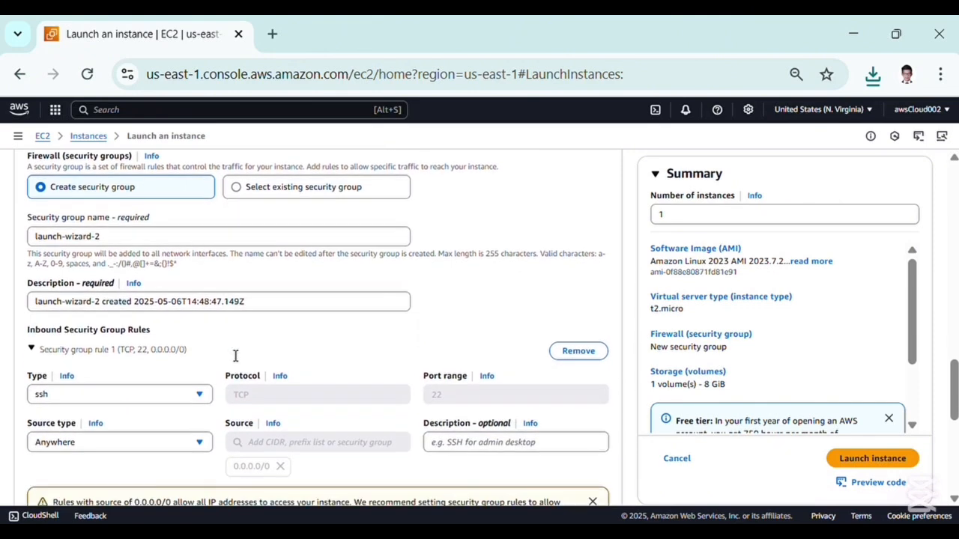
scroll(158, 432, down, 5)
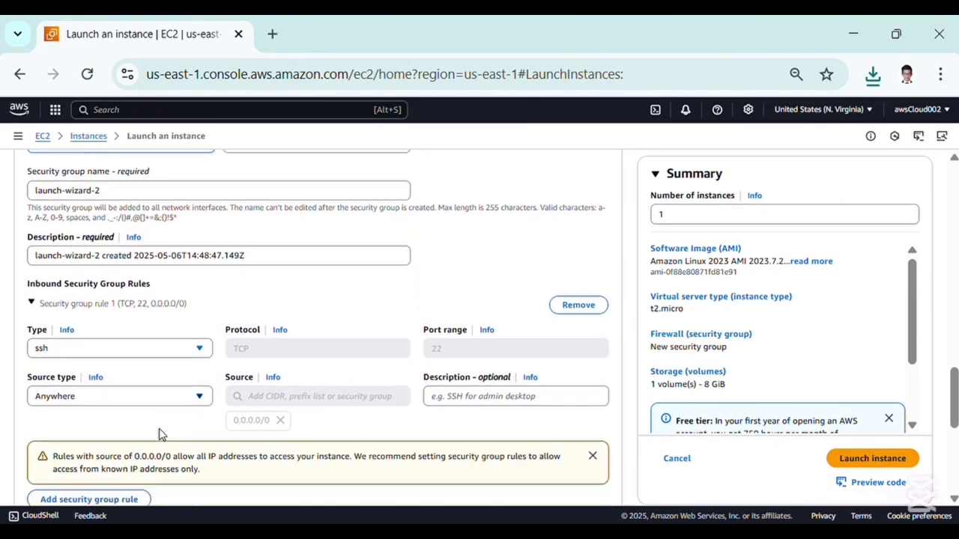
scroll(159, 435, up, 8)
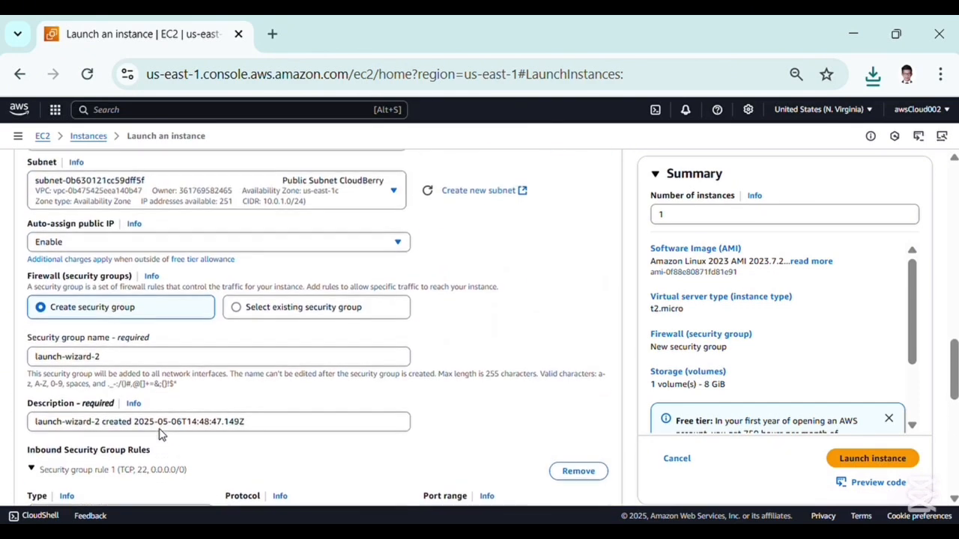
scroll(164, 436, down, 5)
scroll(166, 435, down, 7)
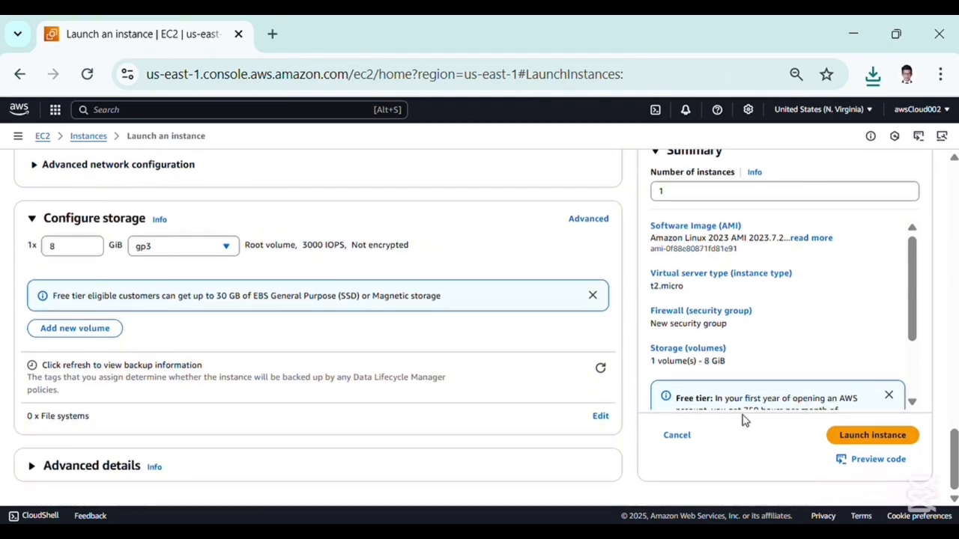
click(874, 436)
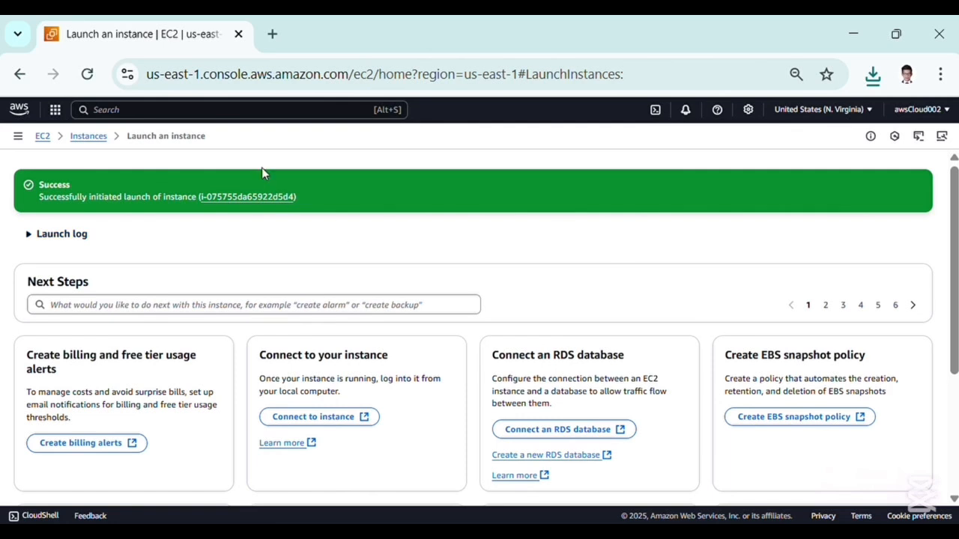
Go to the instances list and start launching another instance named Private Subnet
click(97, 140)
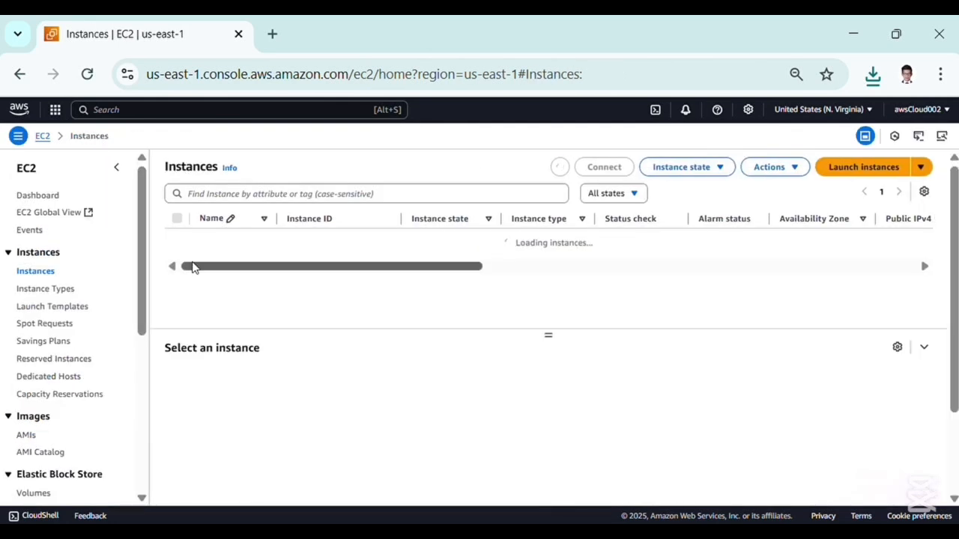
click(841, 167)
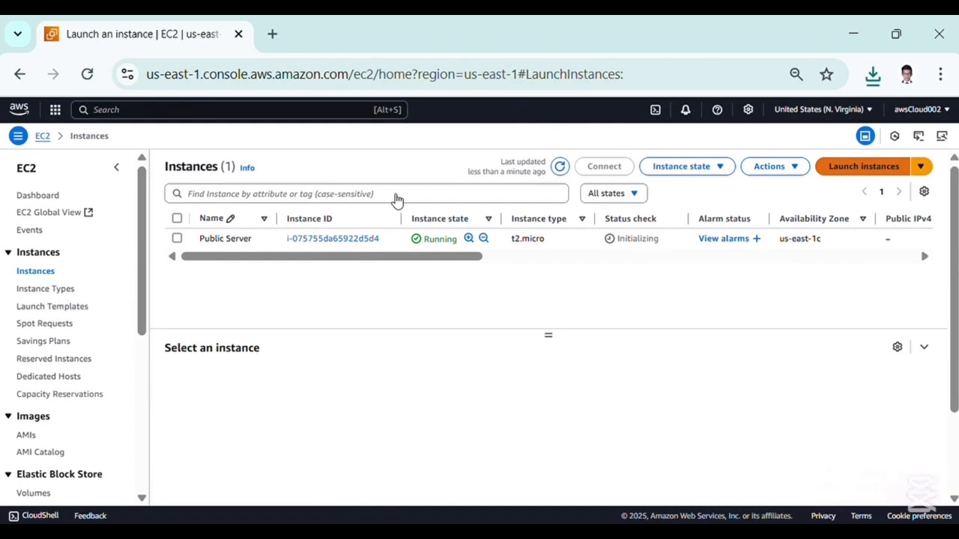
click(111, 320)
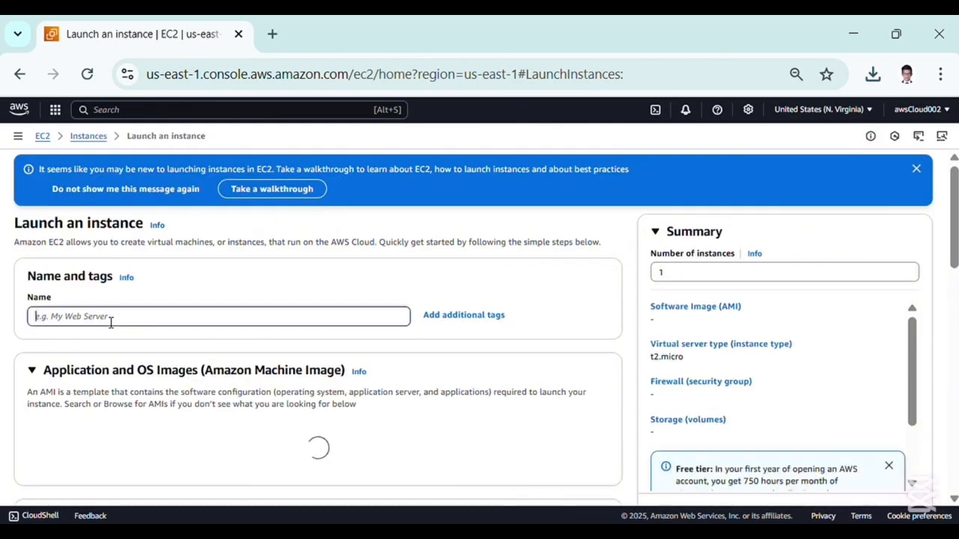
text(Private S)
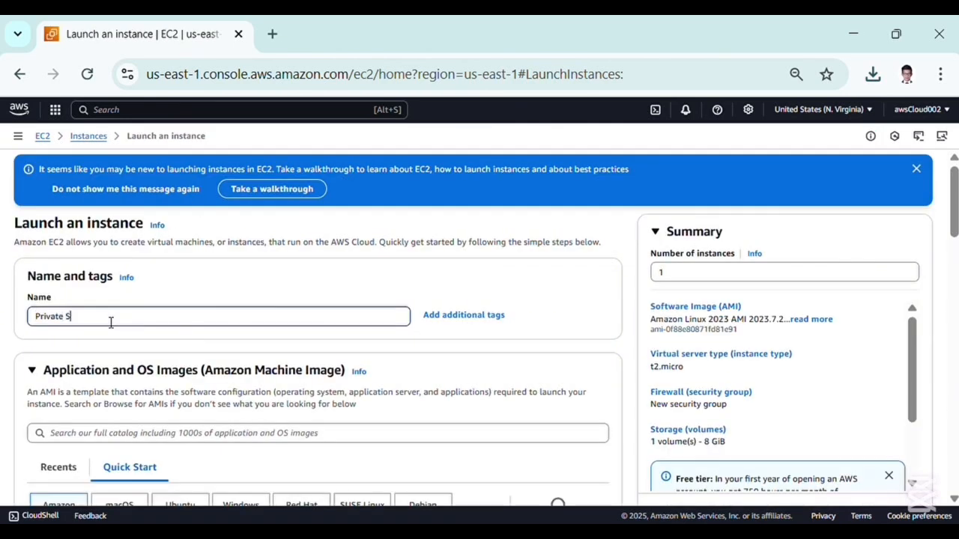
text(ubnet)
Create a new RSA key pair in .pem format named private for this instance
scroll(116, 375, down, 3)
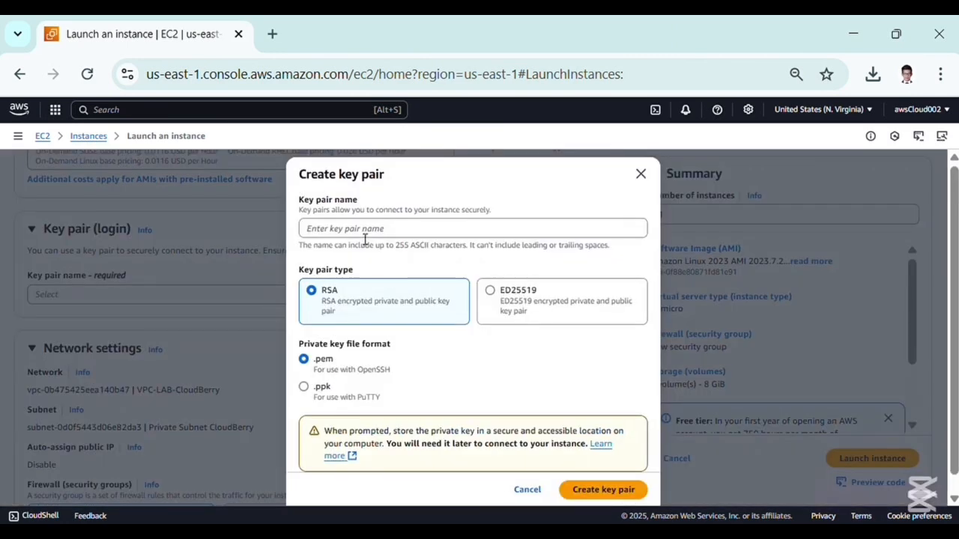
click(365, 233)
text(private)
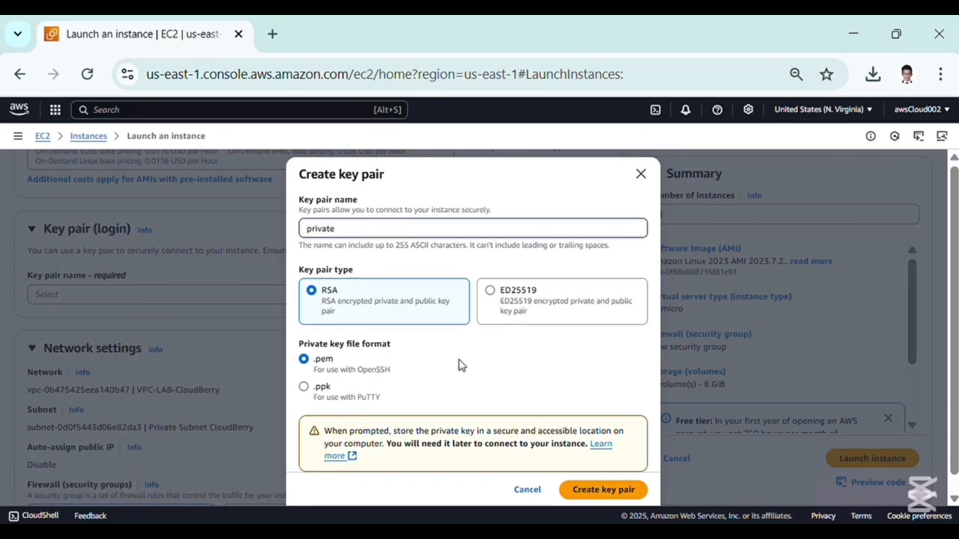
click(588, 492)
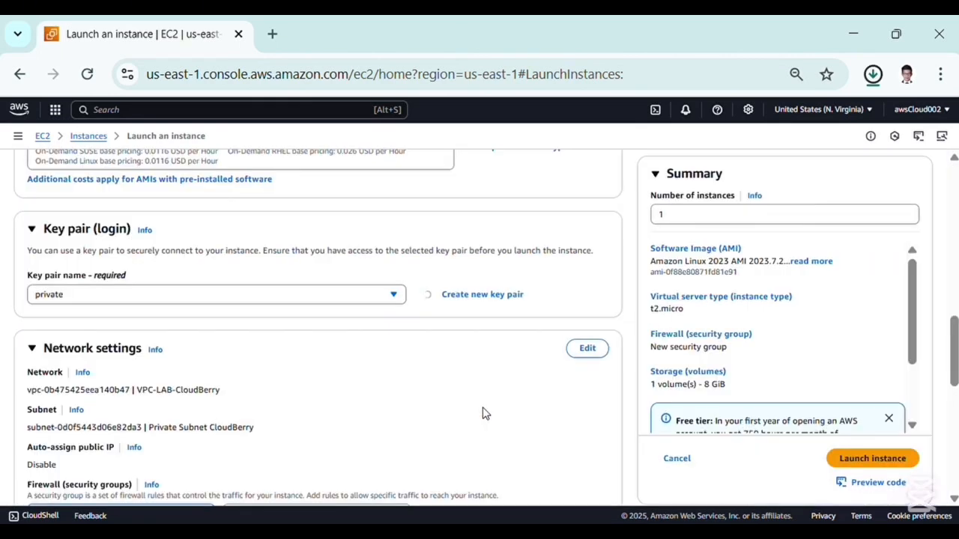
Edit network settings to use VPC-LAB-CloudBerry and the Private Subnet CloudBerry subnet
scroll(320, 395, down, 2)
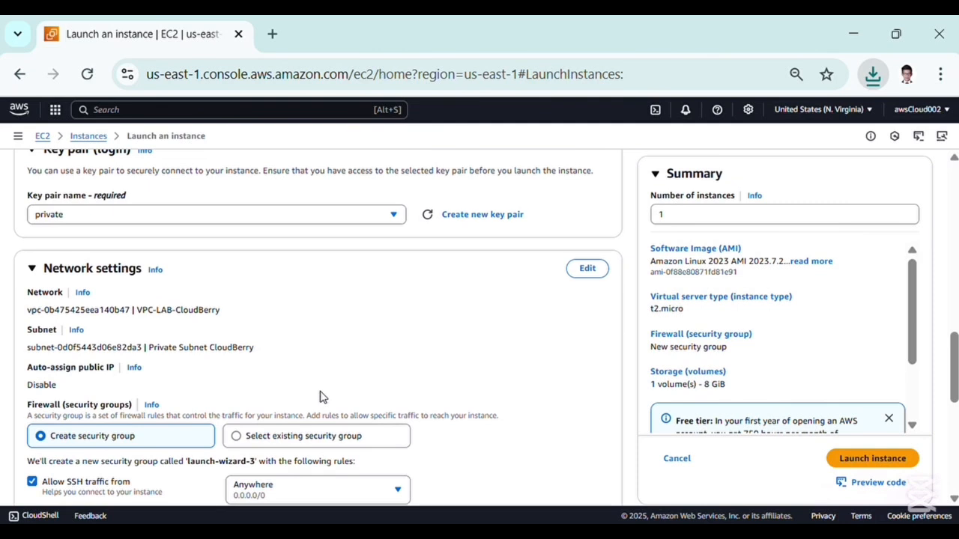
click(587, 269)
click(242, 319)
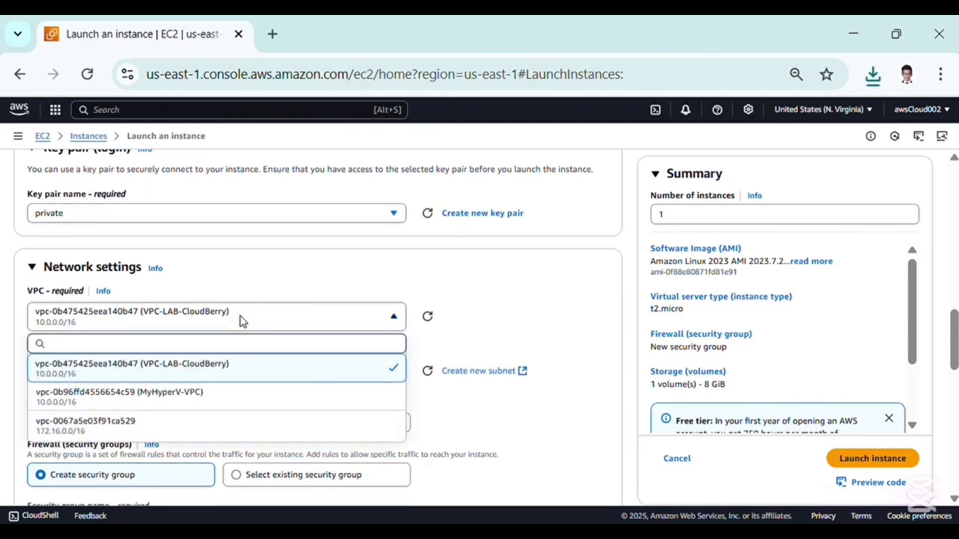
click(244, 371)
click(236, 371)
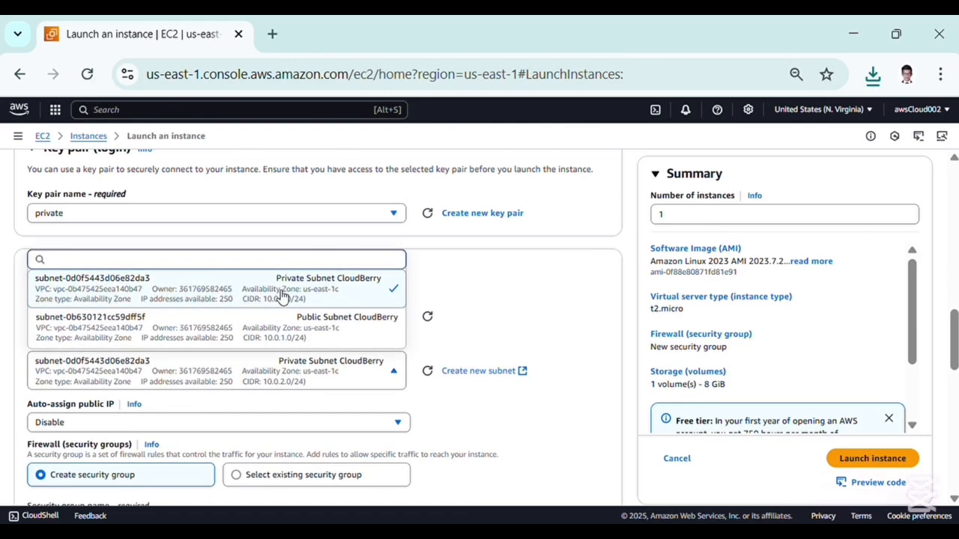
click(283, 295)
scroll(271, 367, down, 1)
scroll(267, 387, down, 2)
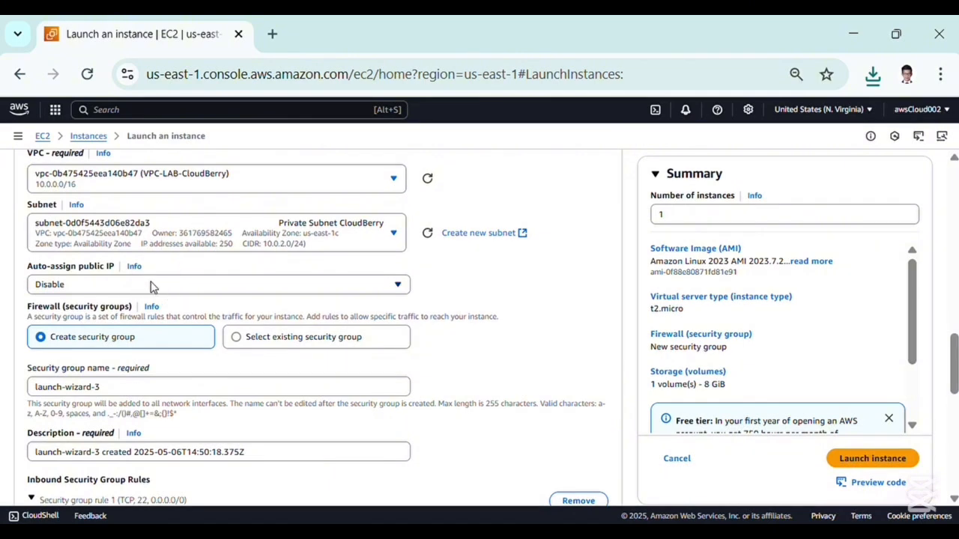
Review the private instance's network, security group and storage settings, then launch the instance
scroll(170, 248, up, 1)
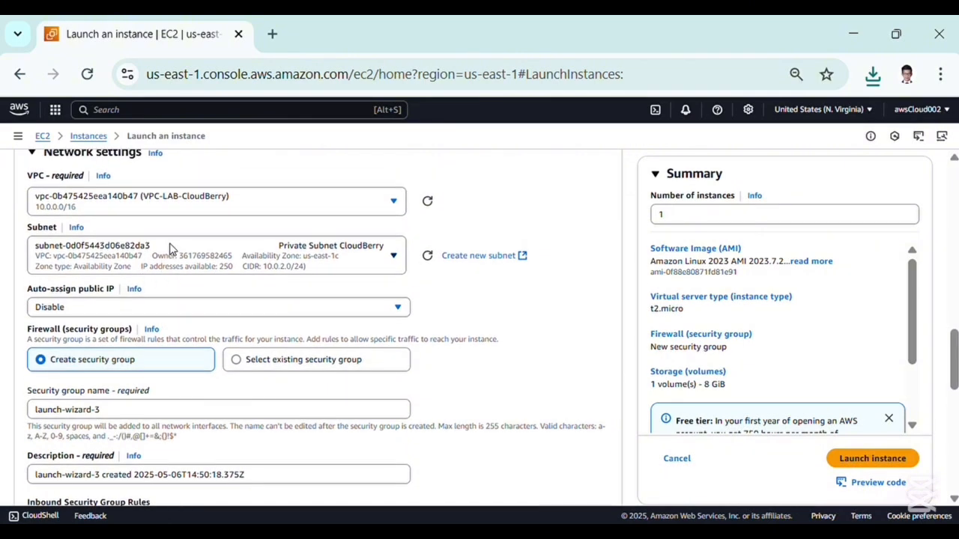
scroll(169, 291, down, 5)
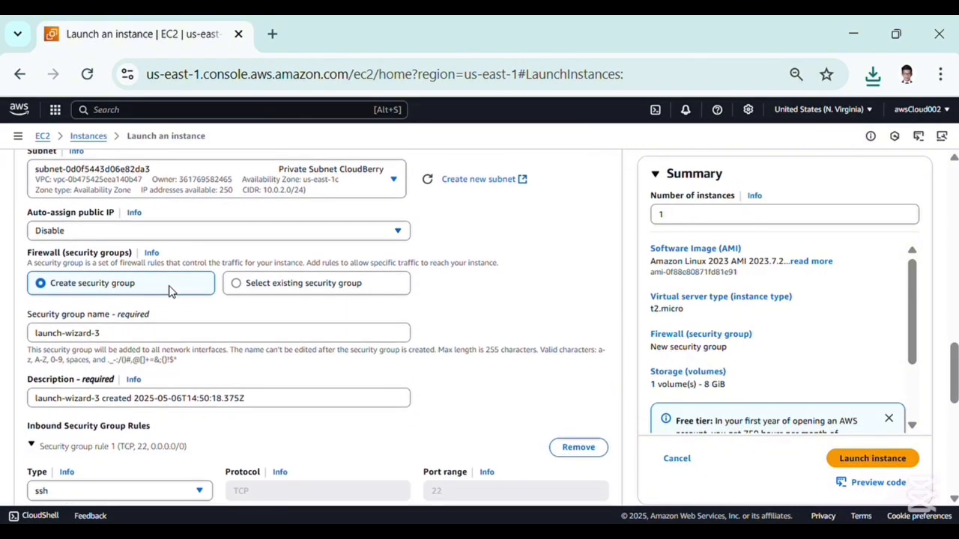
scroll(153, 342, down, 6)
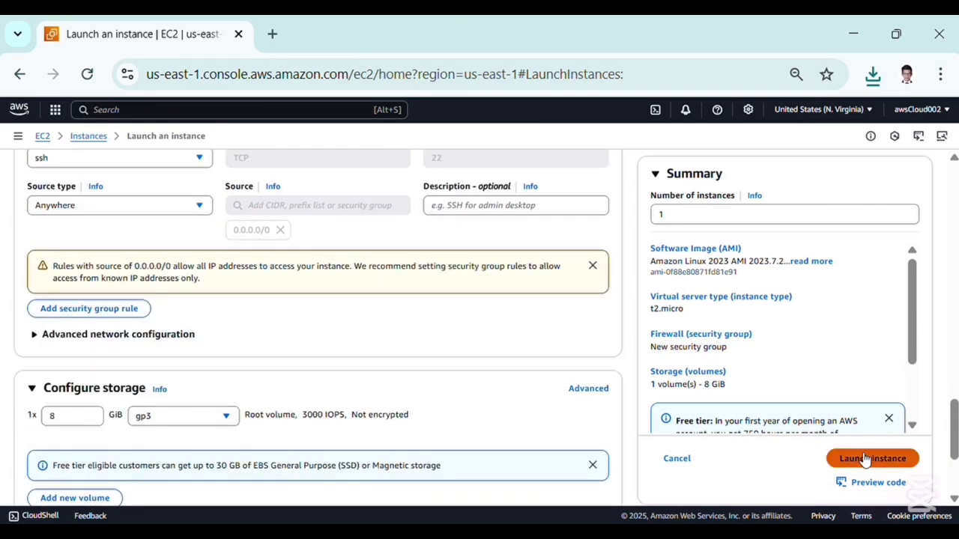
click(862, 458)
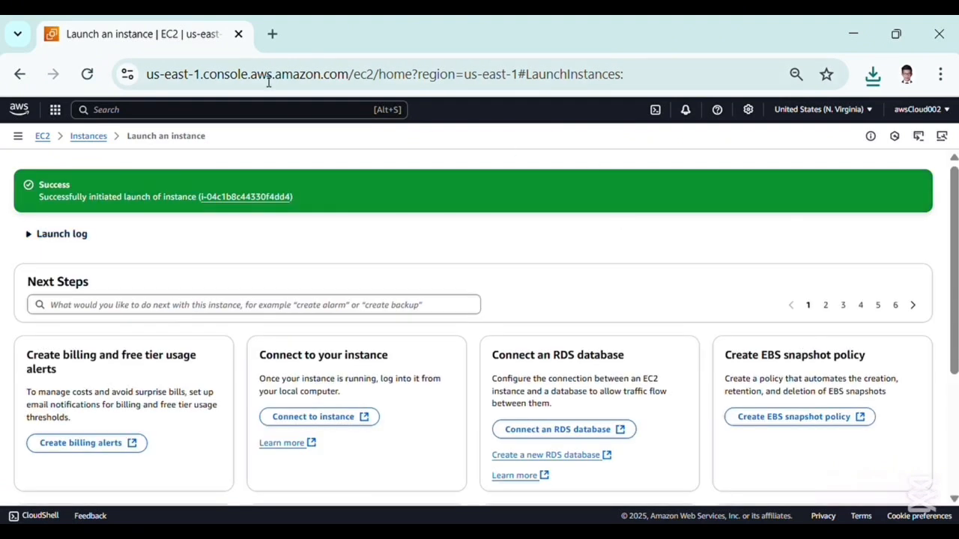
Return to the refreshed instances list and rename the newly launched private instance to Private Server
click(99, 138)
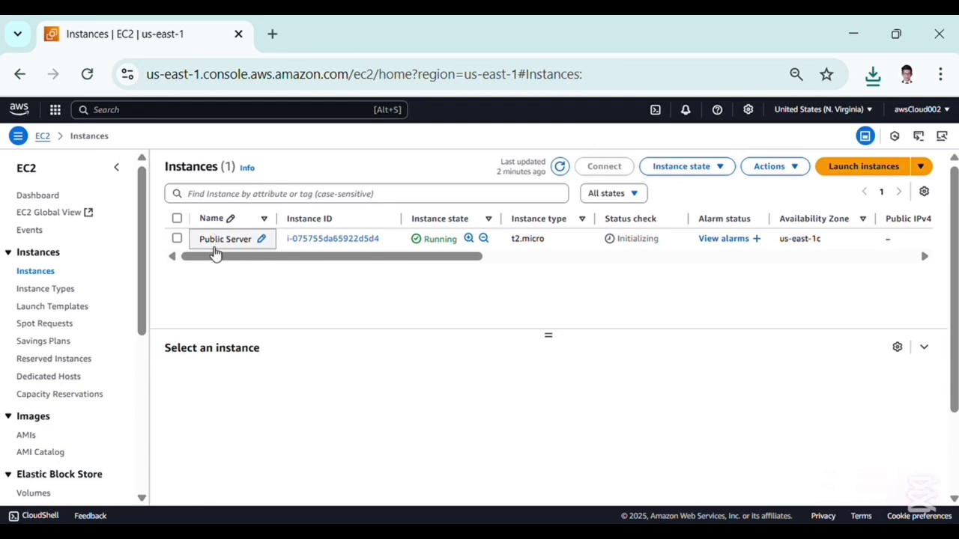
click(560, 167)
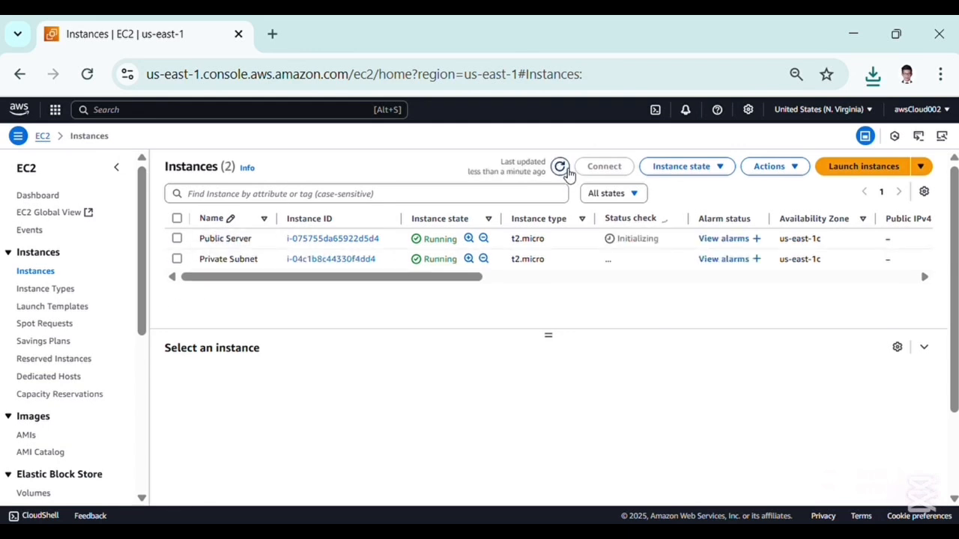
click(261, 259)
key(Home)
key(Right)
key(Right)
key(Right)
key(Right)
key(Right)
key(Right)
key(Right)
key(Right)
key(Right)
key(Right)
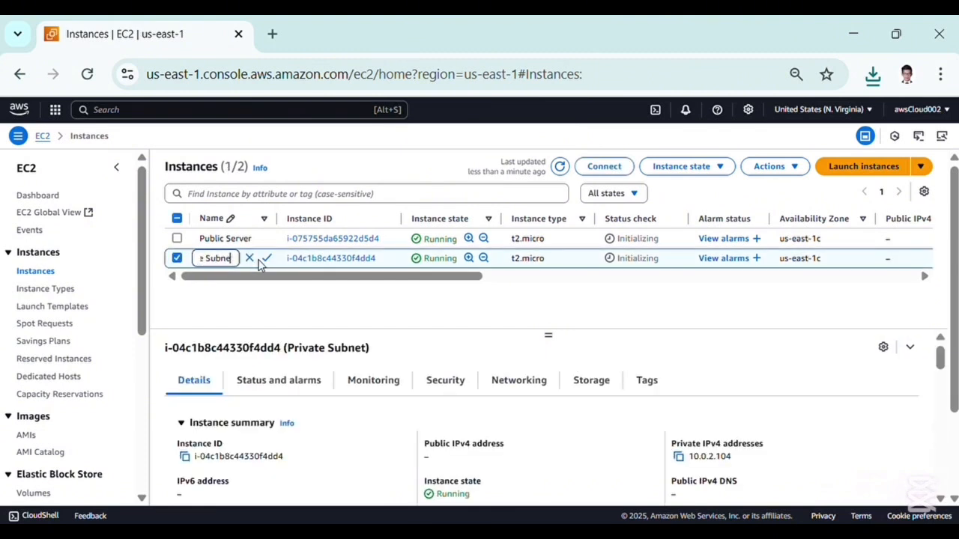
key(BackSpace)
key(BackSpace)
key(BackSpace)
text(erve)
click(266, 259)
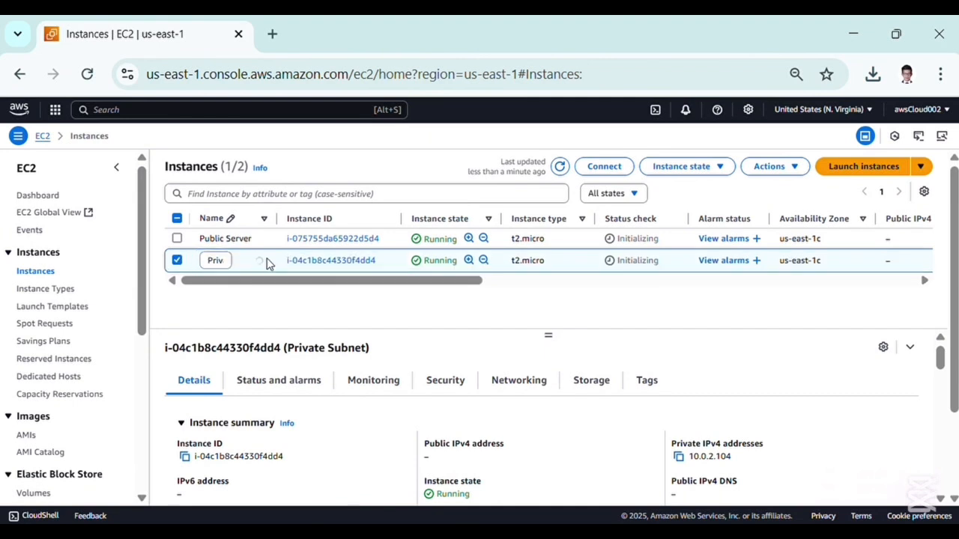